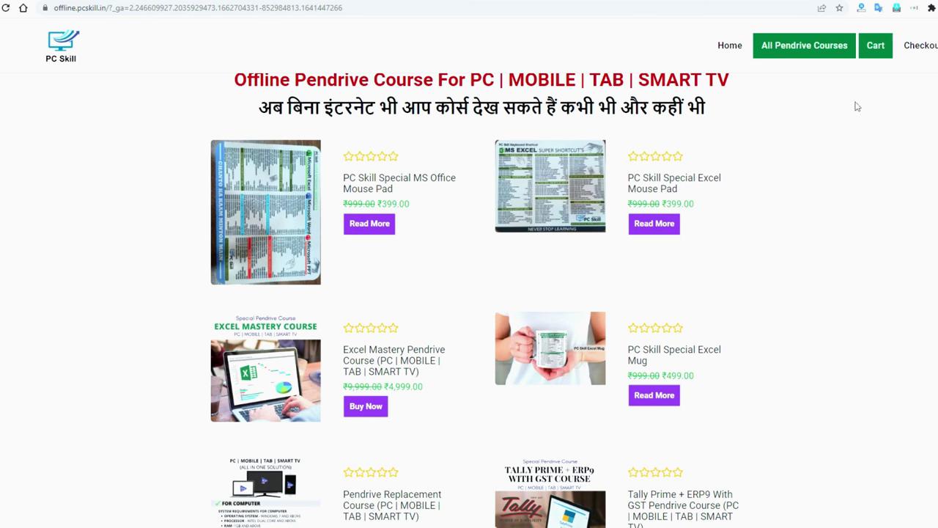
- Add the A to Z Computer Mastery Pendrive Course to the cart and open the cart
scroll(874, 261, "down", 8)
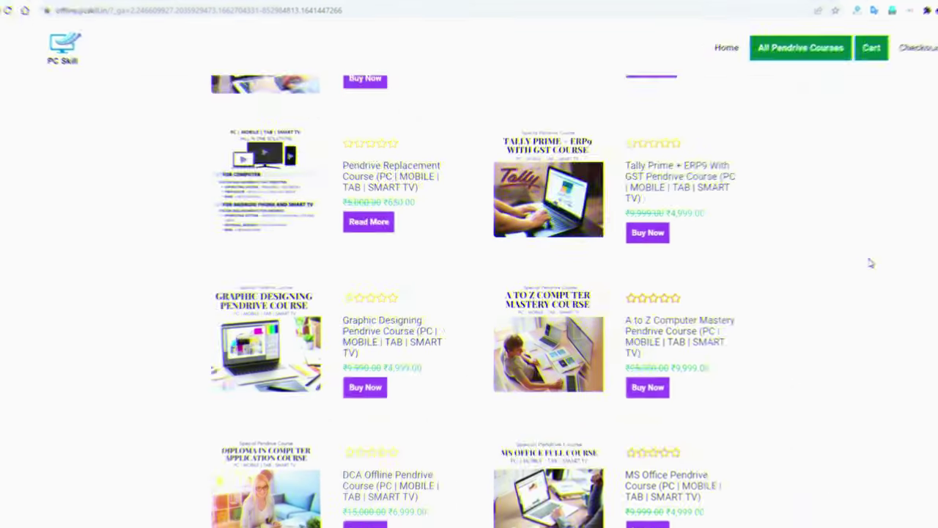
scroll(877, 262, "up", 2)
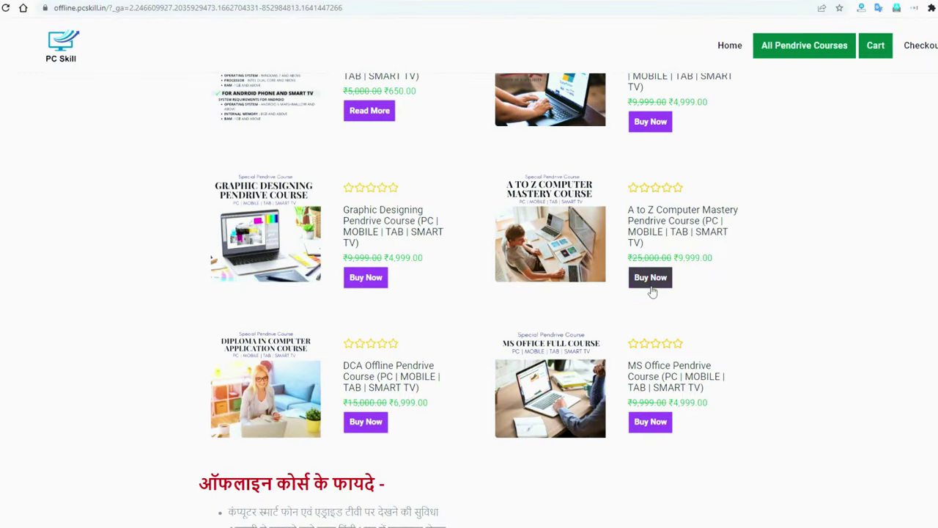
left_click(651, 281)
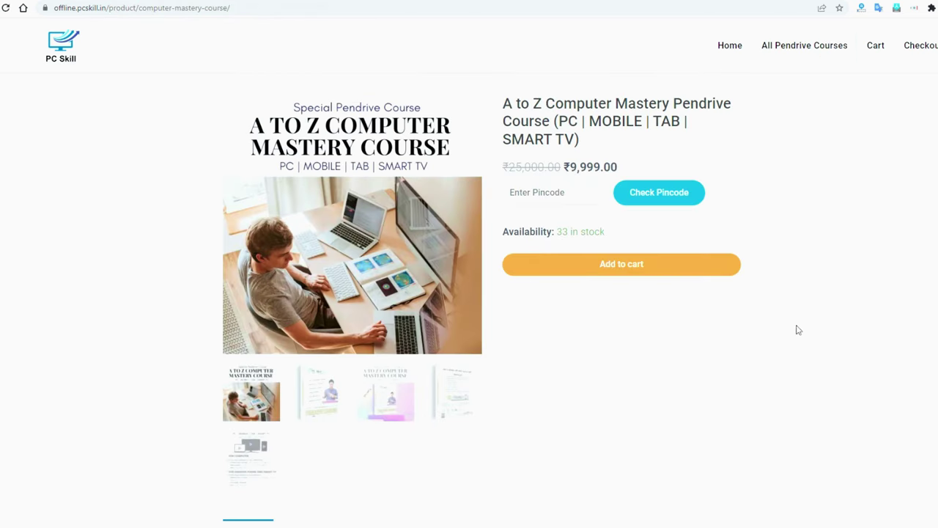
left_click(631, 273)
left_click(879, 47)
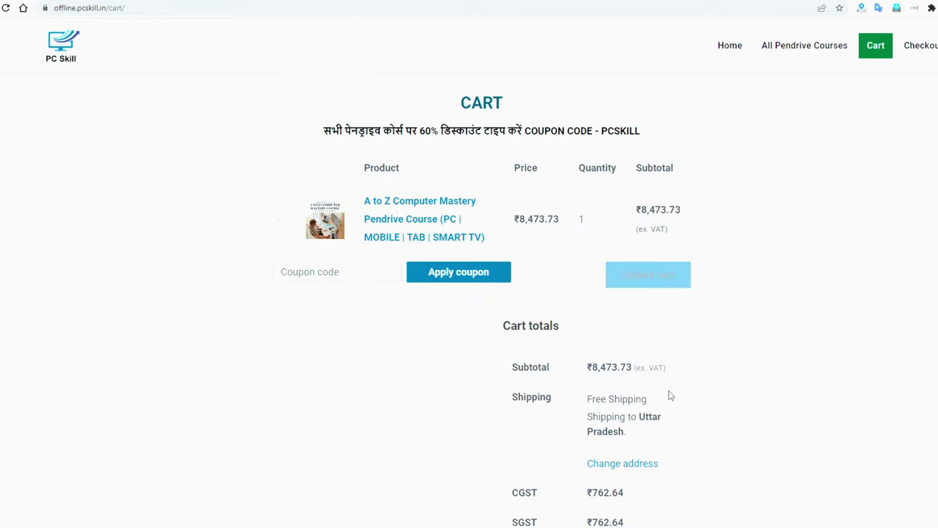
- Apply the coupon code 99pc22 to the cart and review the cart totals
left_click(303, 271)
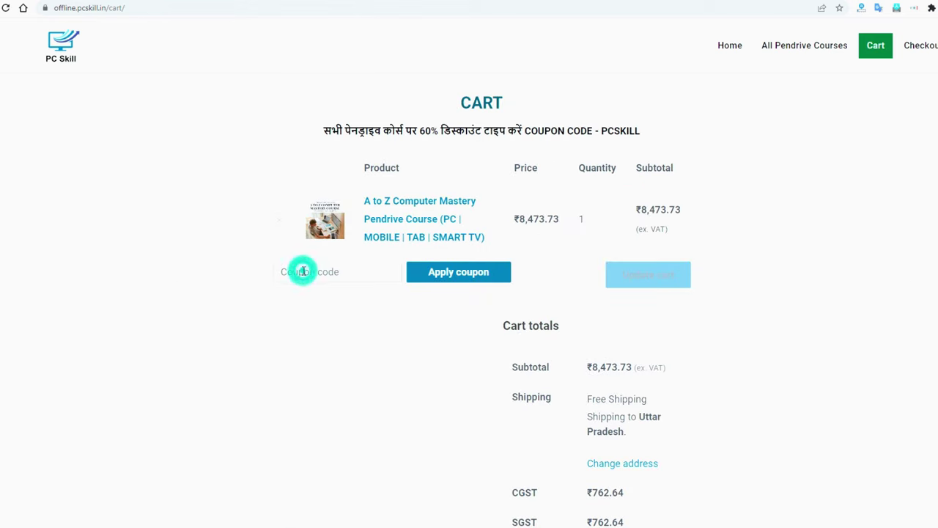
type("99pc22")
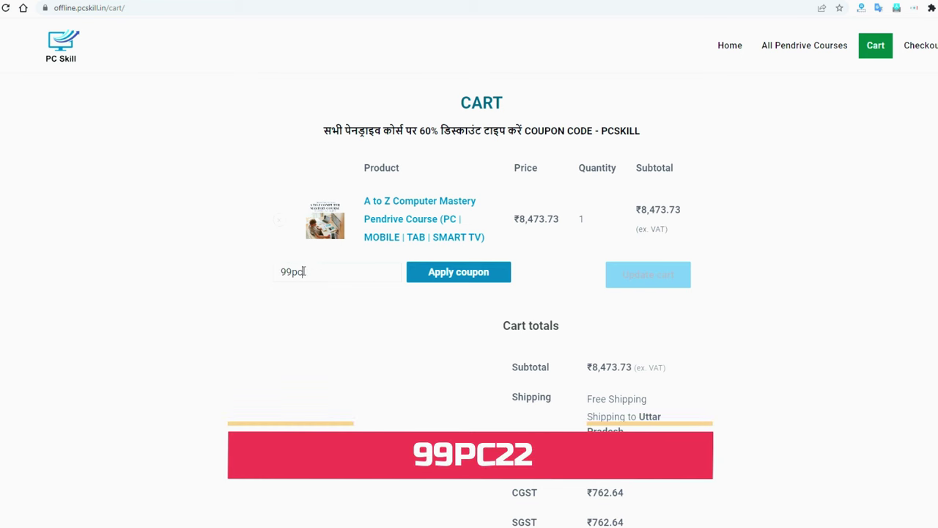
left_click(459, 273)
scroll(846, 369, "down", 3)
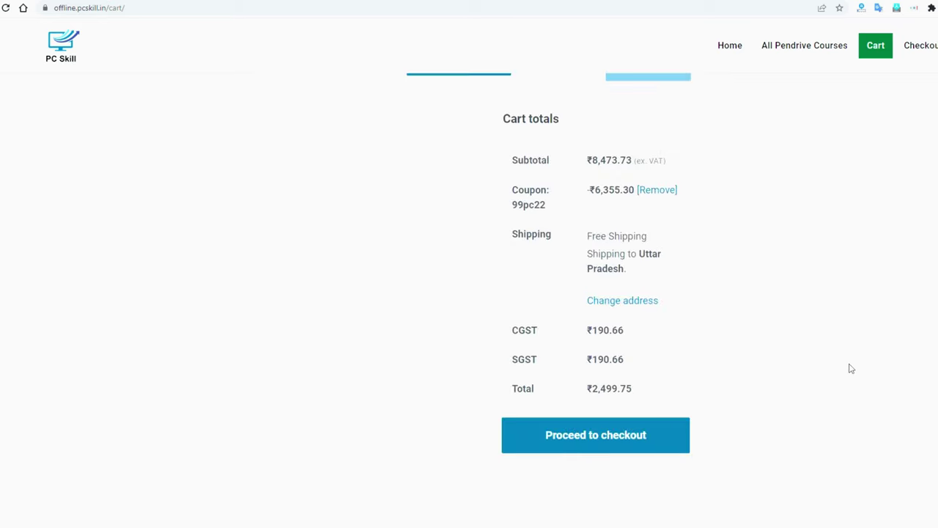
scroll(850, 369, "down", 2)
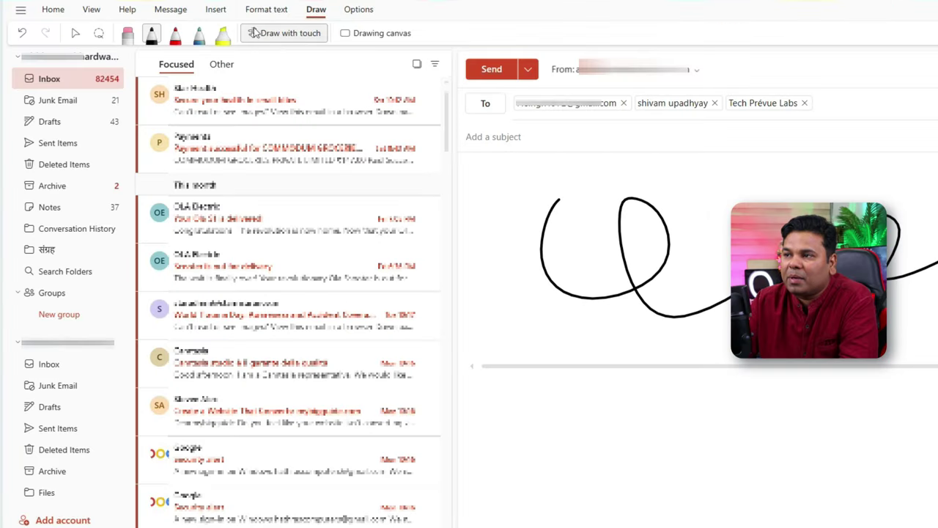
- Switch to Outlook and insert a table with seven columns and four rows below the drawing in the email draft
left_click(216, 10)
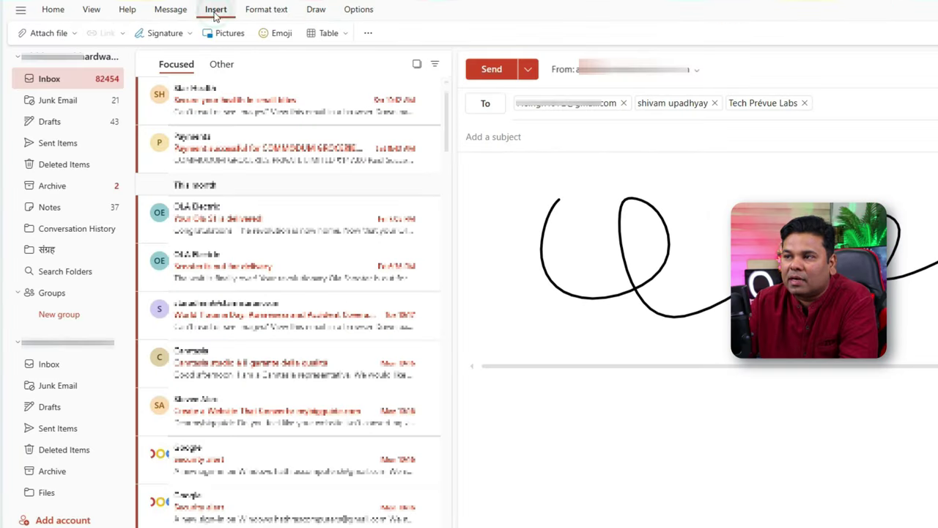
left_click(67, 38)
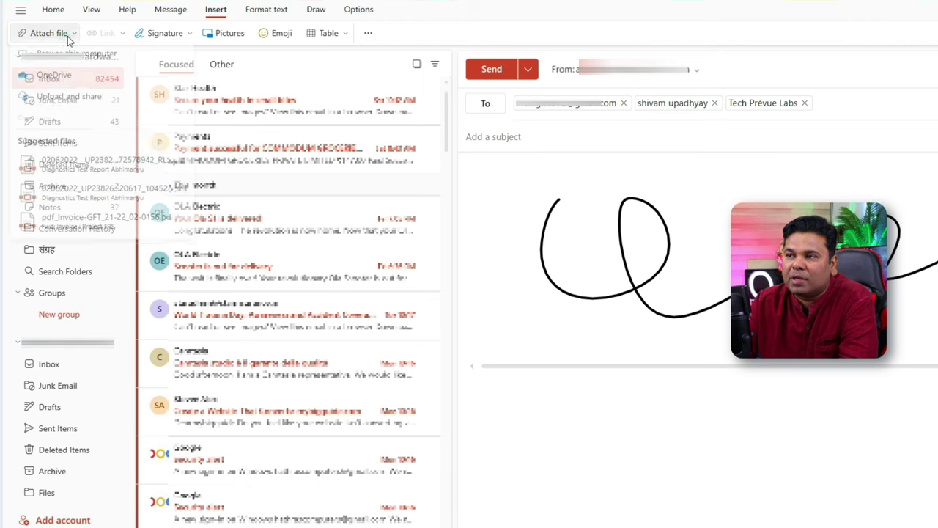
left_click(621, 483)
left_click(190, 33)
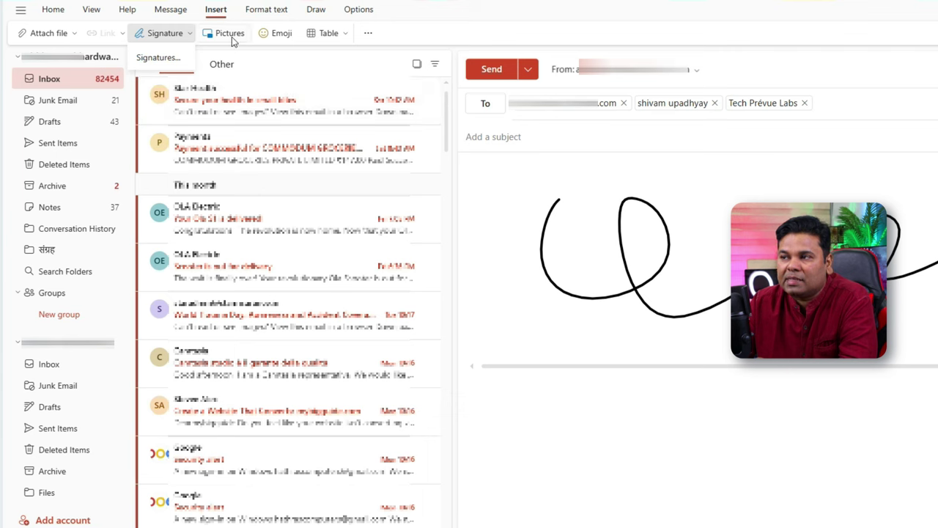
left_click(339, 39)
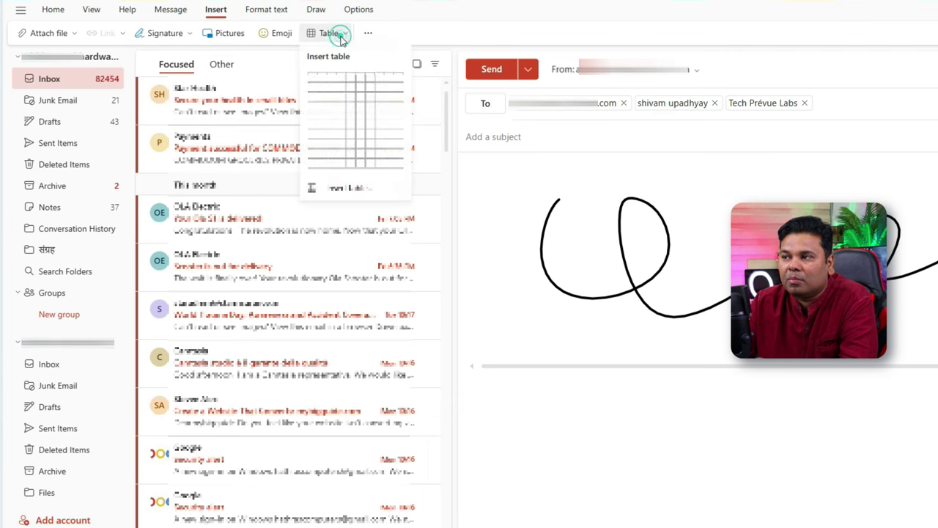
left_click(367, 104)
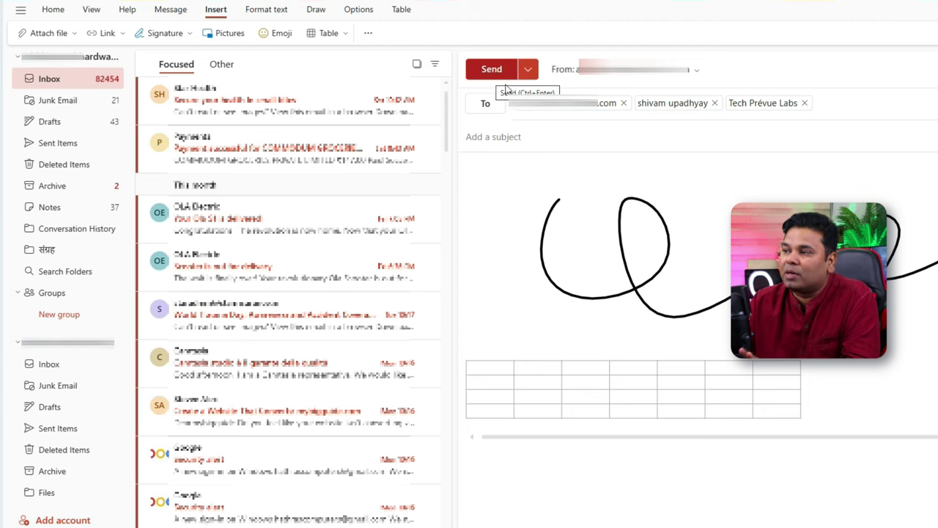
- Try scheduling the email draft to send at a custom time, 10/25/2023 at 8:00 AM
left_click(529, 70)
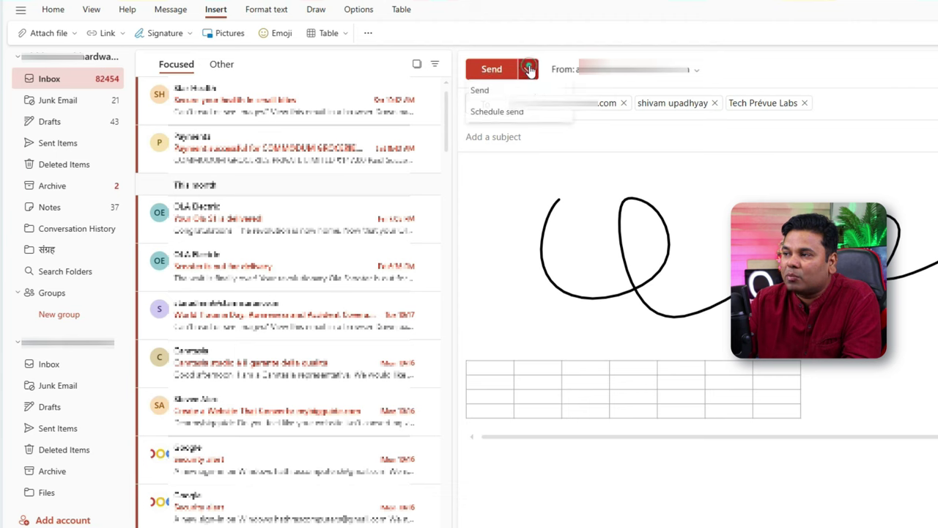
left_click(503, 115)
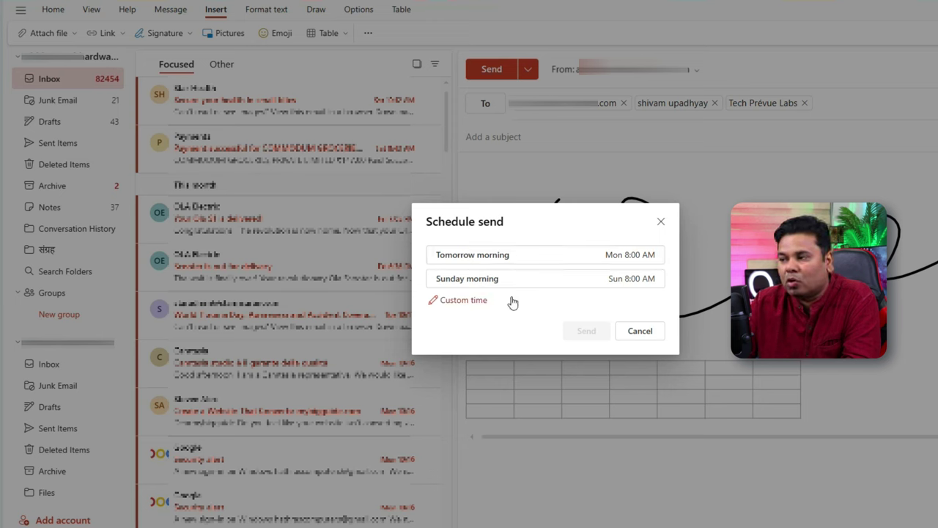
left_click(444, 302)
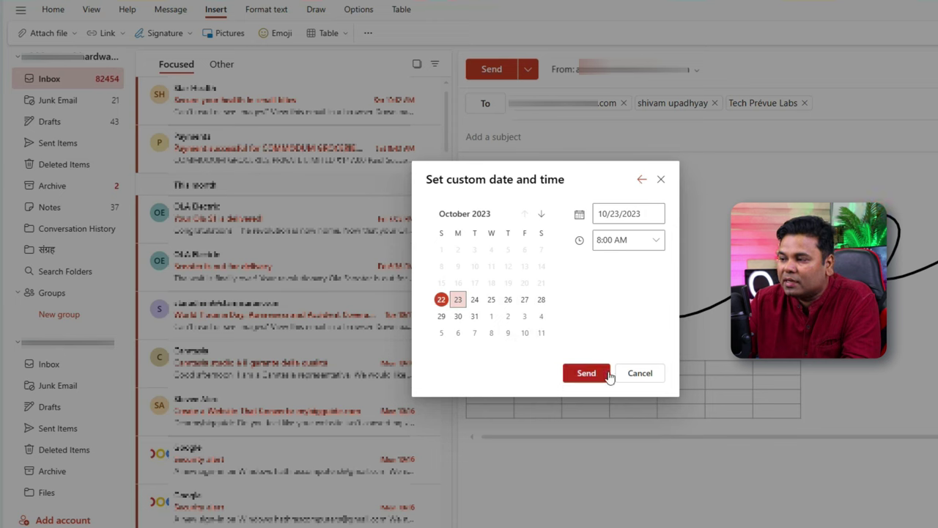
left_click(492, 300)
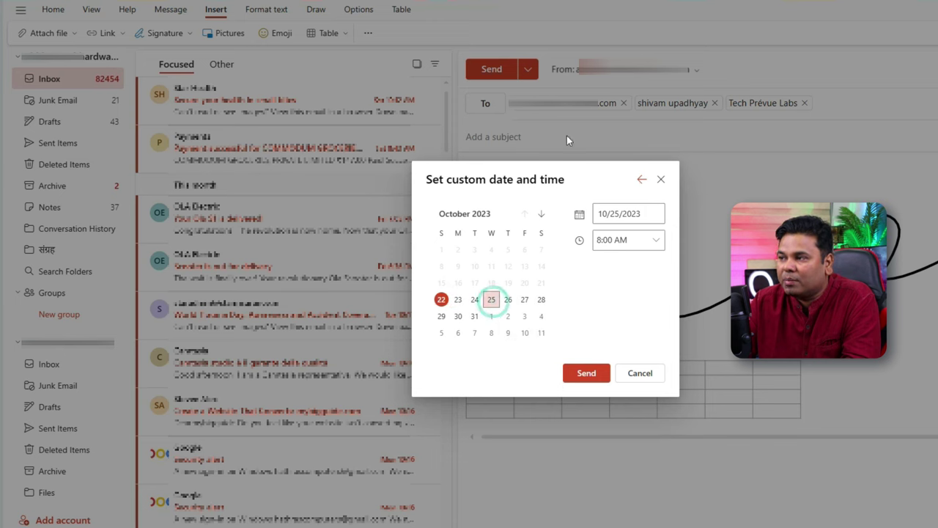
left_click(645, 371)
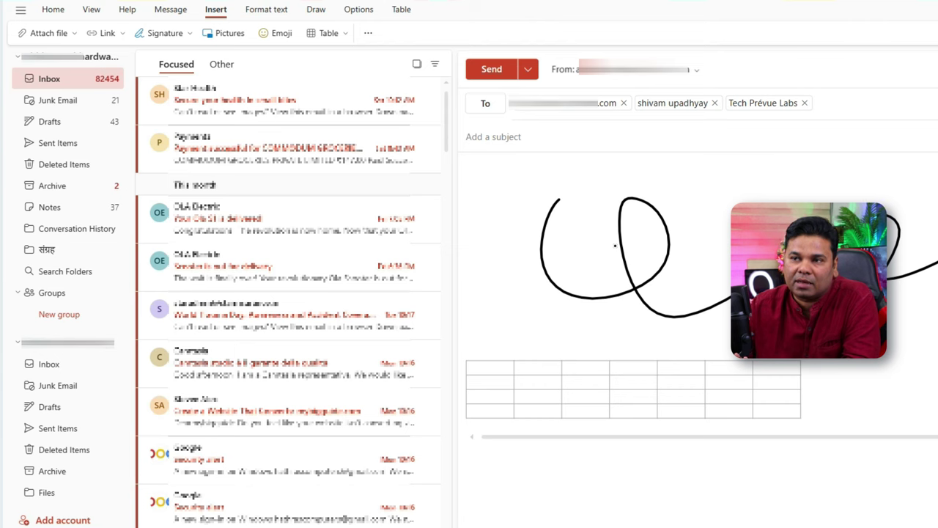
- Open the email accounts settings and look at the options for adding another account
mouse_move(610, 366)
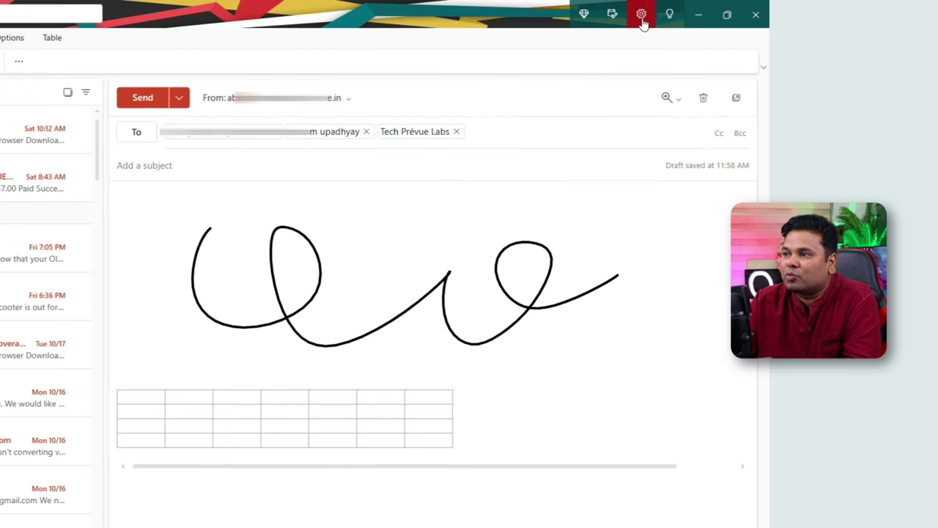
left_click(642, 21)
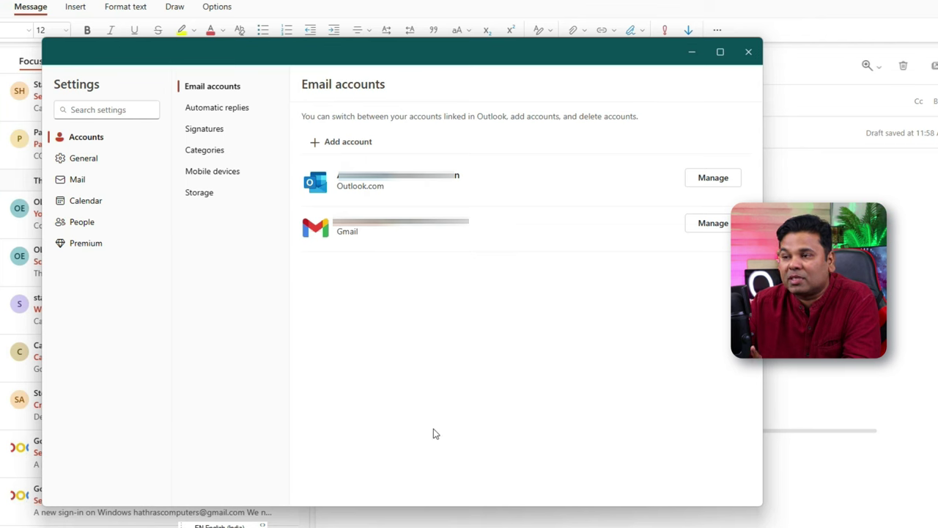
left_click(349, 144)
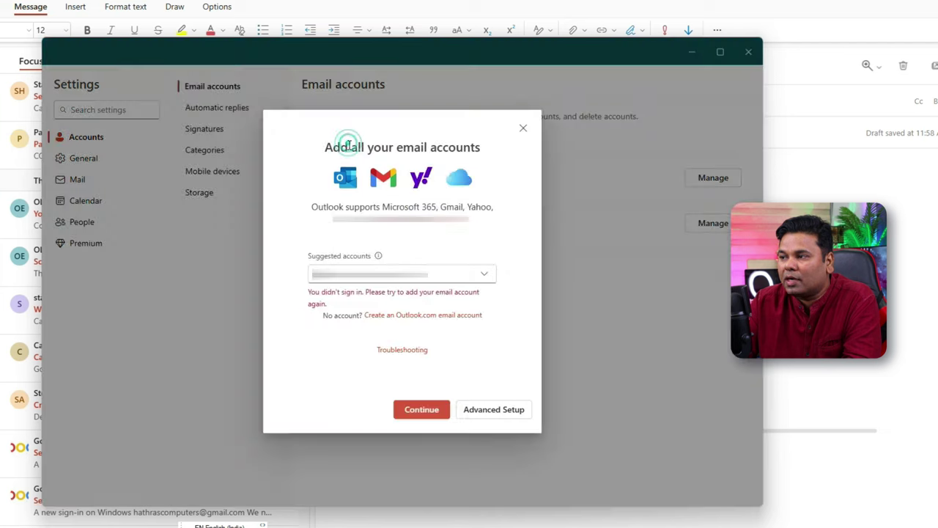
left_click(522, 131)
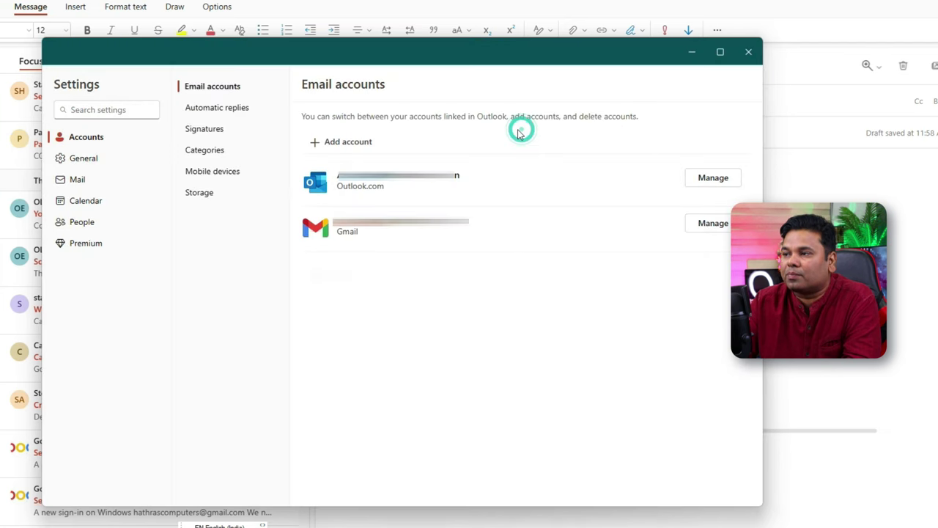
- Turn on automatic replies for the Outlook.com account and restrict them to a time period
left_click(232, 110)
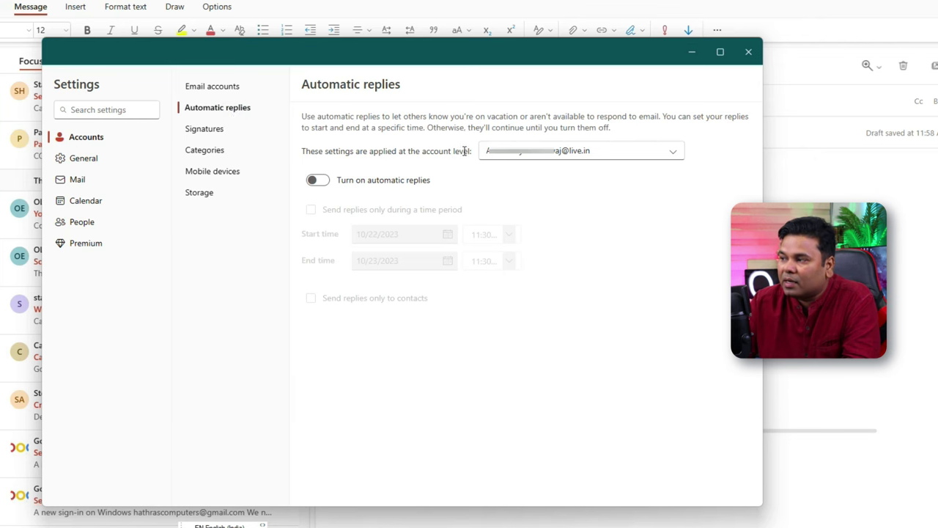
left_click(674, 156)
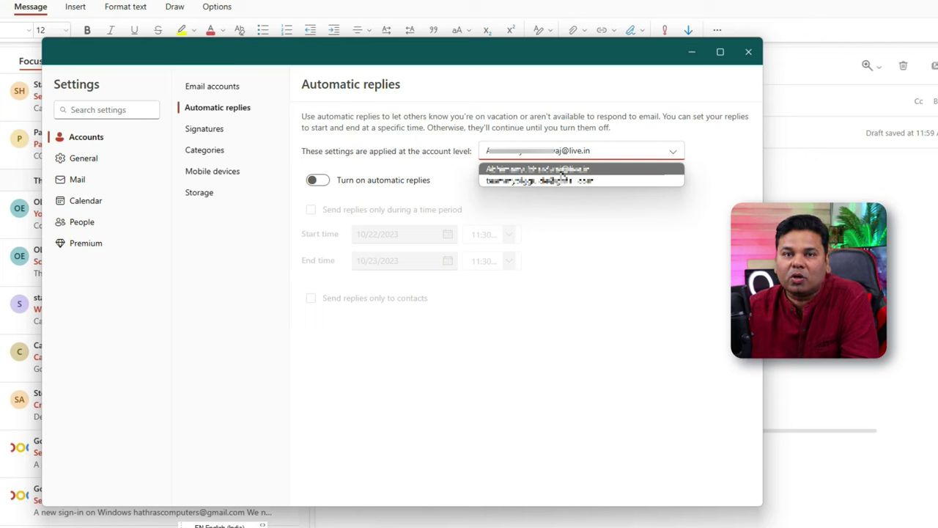
left_click(562, 172)
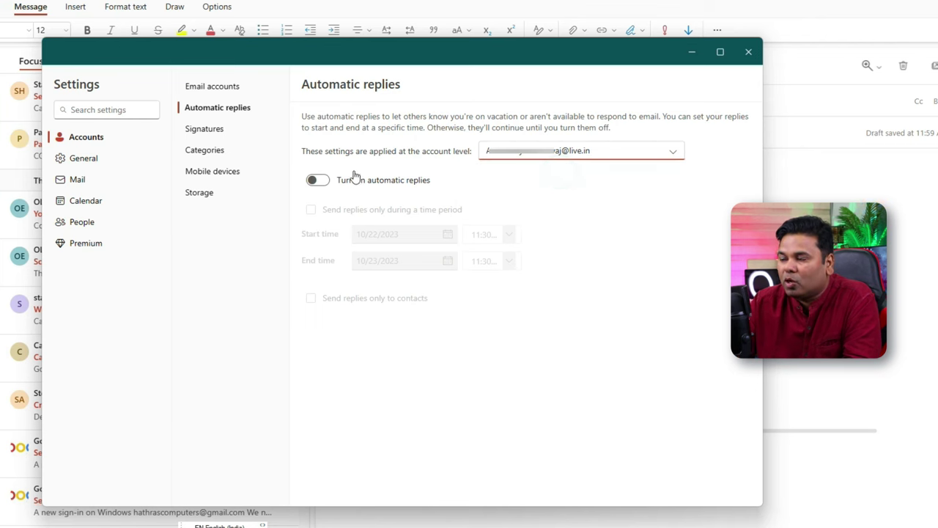
left_click(320, 187)
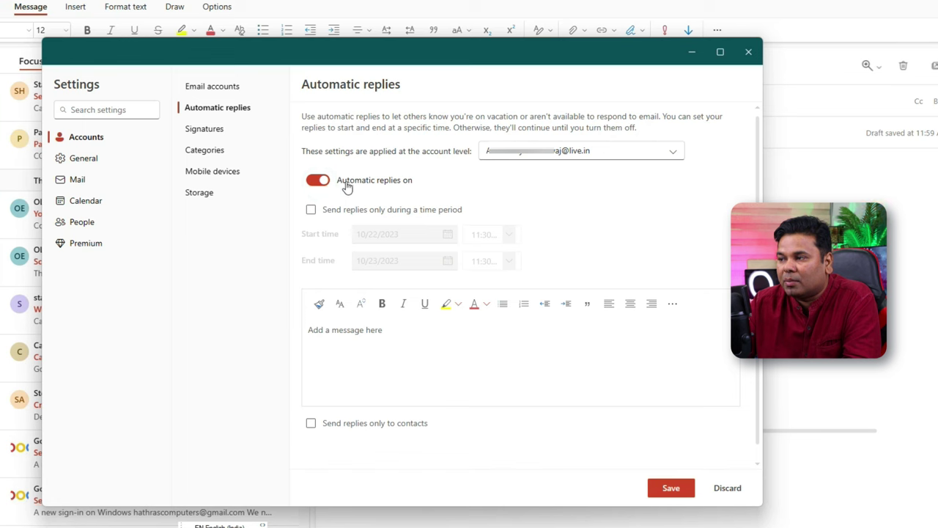
left_click(310, 210)
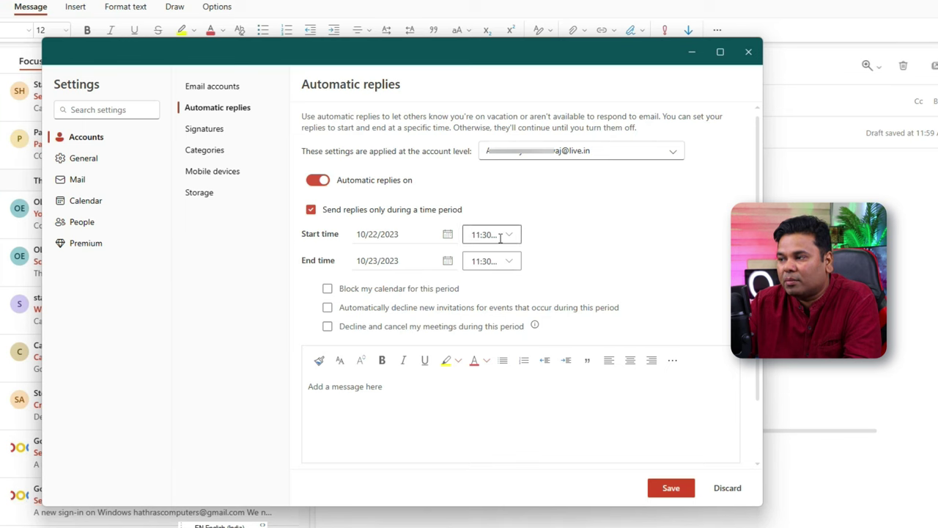
- Try limiting the automatic replies to contacts only, and switch automatic replies back off
scroll(513, 269, "down", 2)
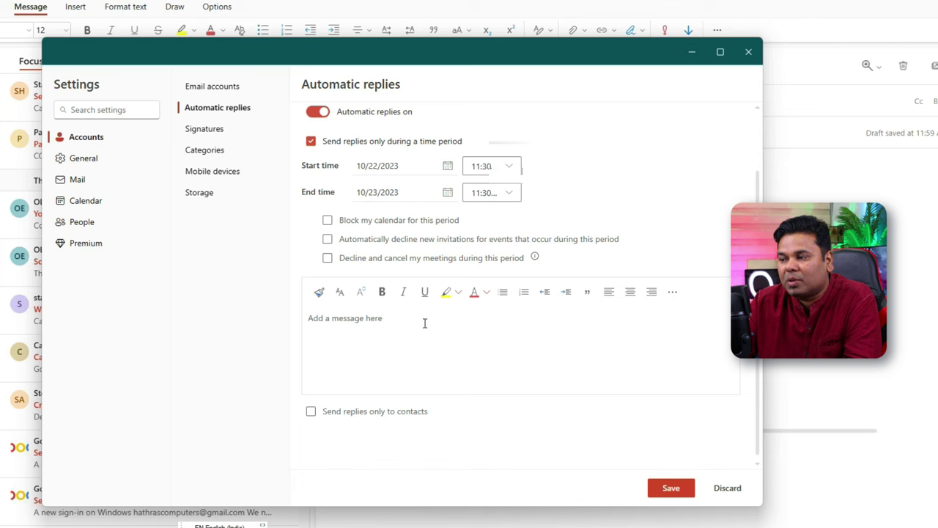
left_click(311, 413)
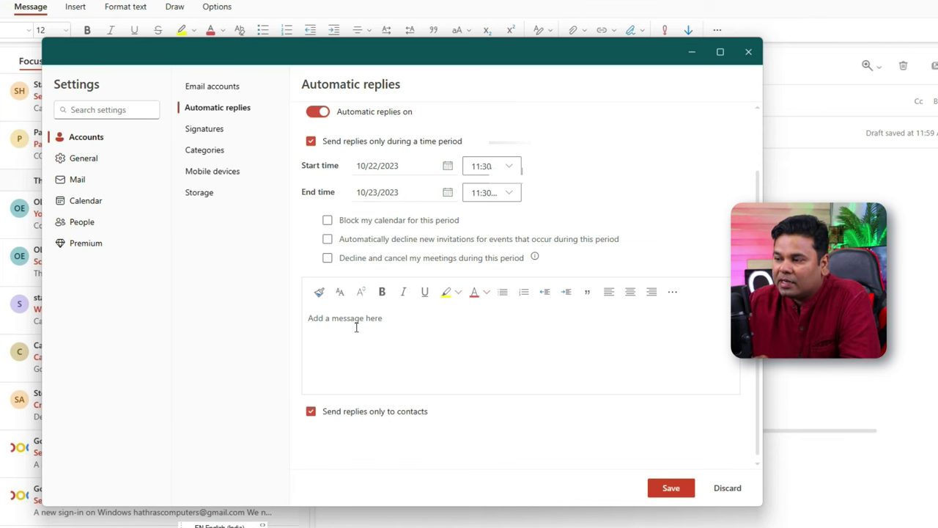
left_click(311, 413)
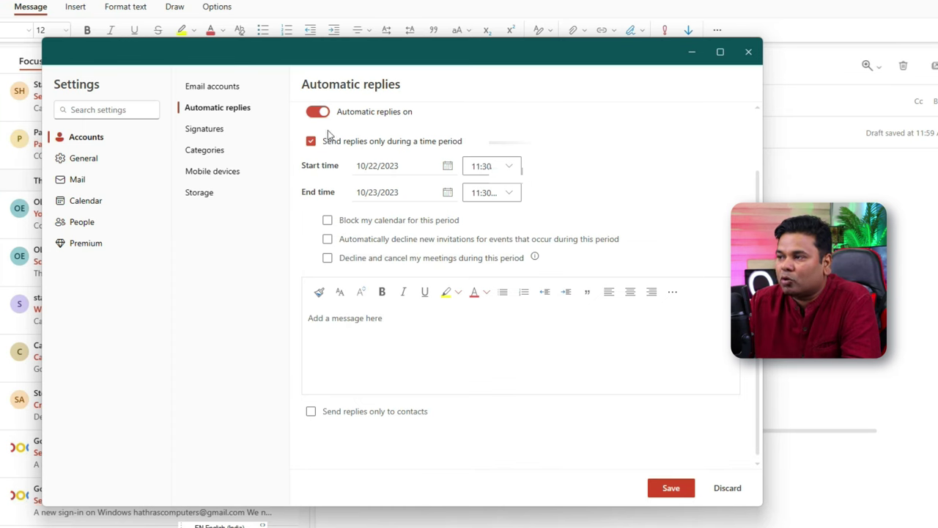
scroll(328, 129, "up", 2)
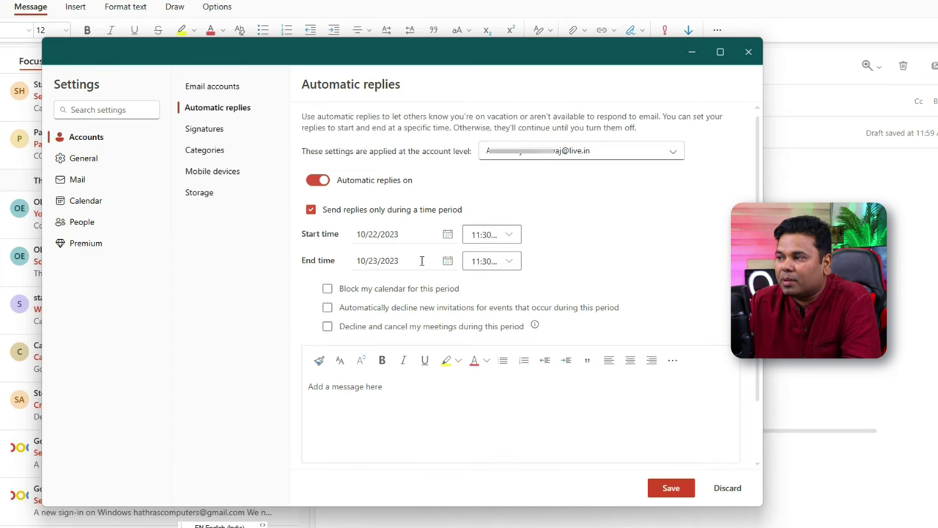
left_click(321, 182)
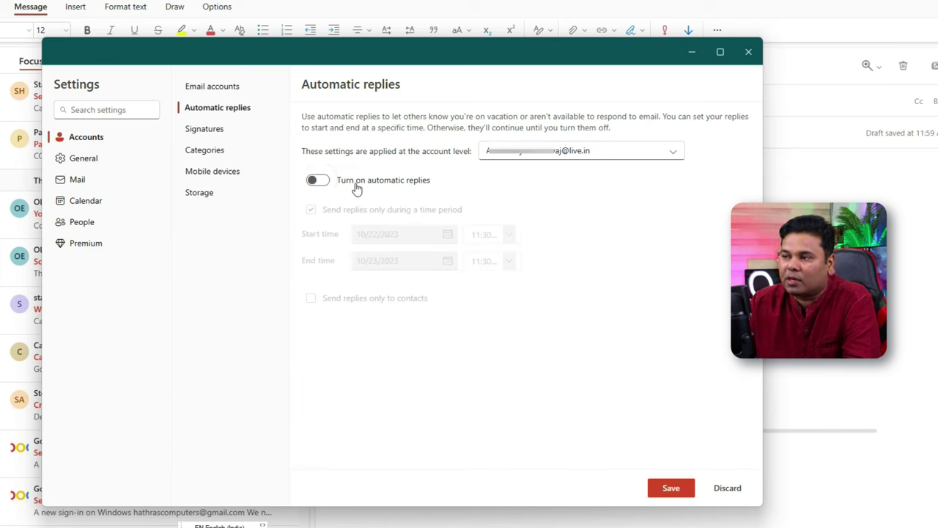
- Open the signatures settings and check which email accounts a signature can be applied to
left_click(217, 107)
left_click(204, 130)
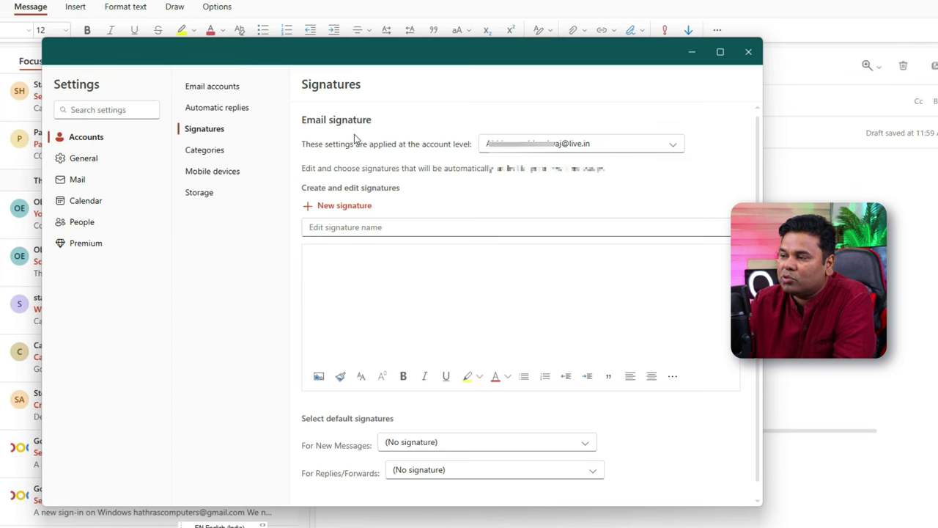
left_click(333, 247)
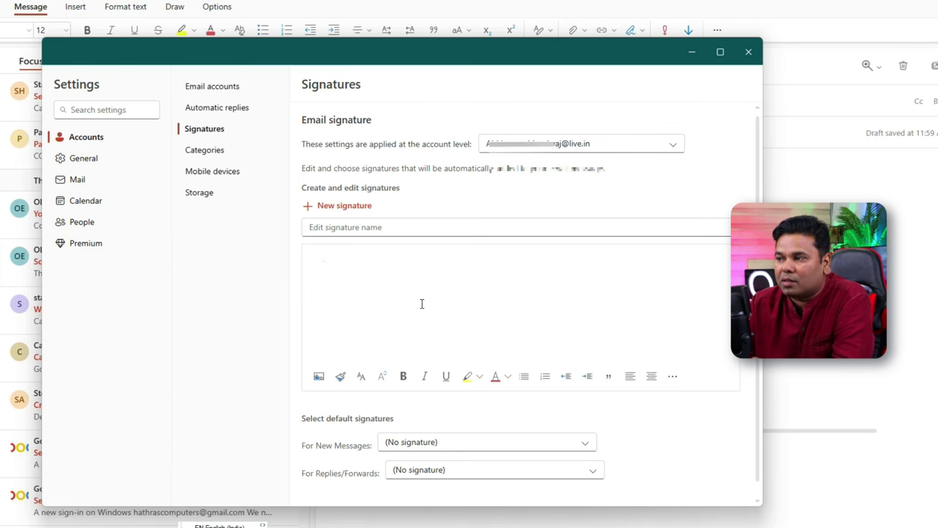
left_click(673, 144)
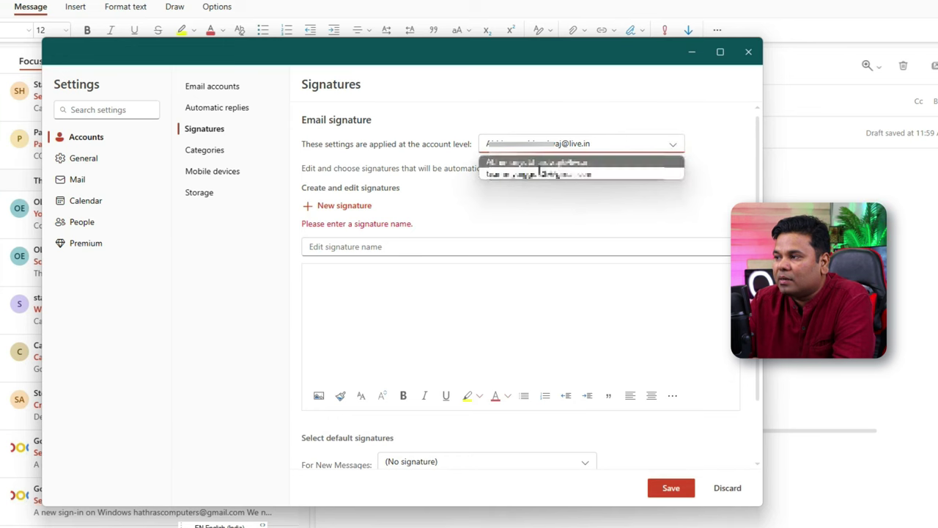
left_click(445, 178)
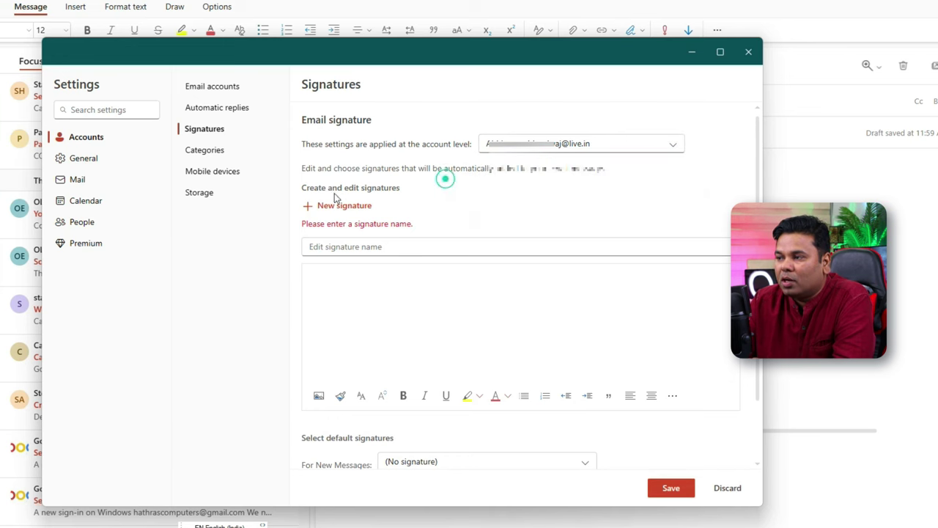
- Look over the signature name, text area and the default signature choices for new messages and replies/forwards
left_click(360, 248)
scroll(350, 267, "down", 1)
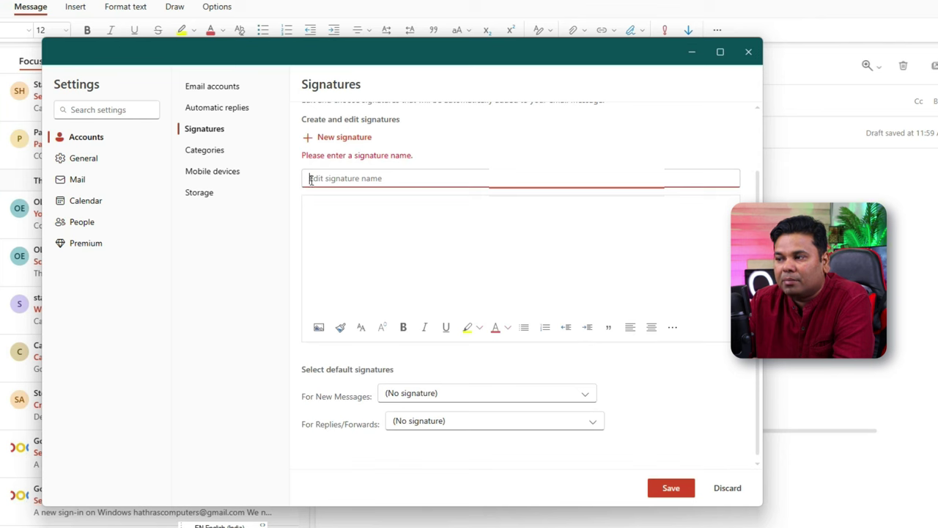
left_click(404, 224)
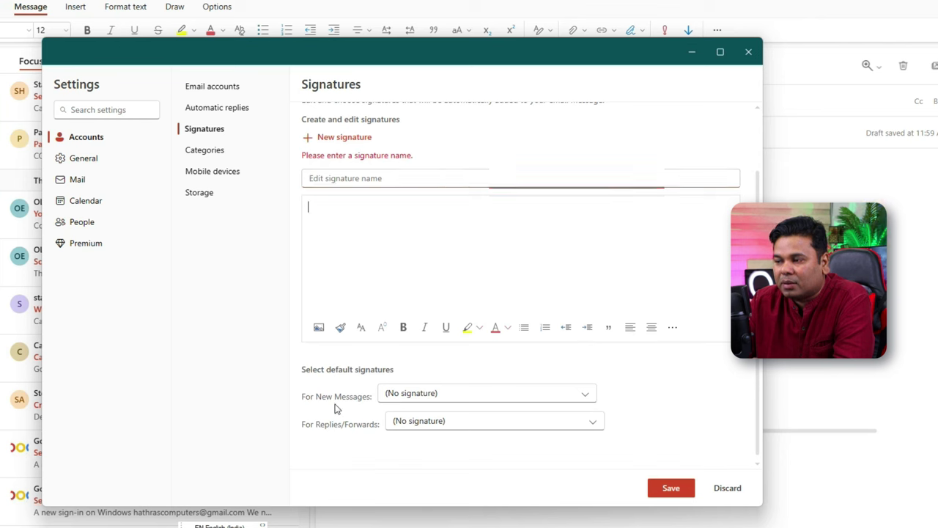
left_click(429, 401)
left_click(444, 402)
left_click(429, 425)
left_click(430, 427)
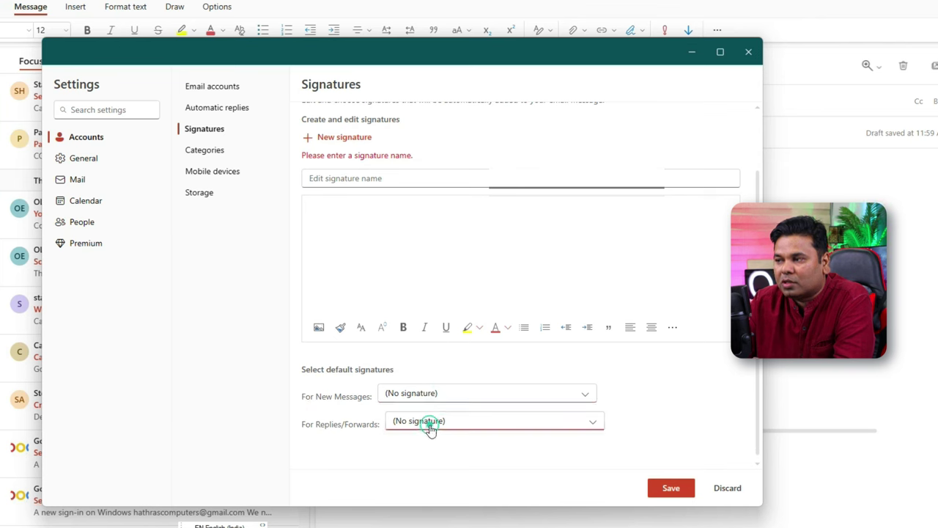
- Fill in the account owner's first name as both the signature name and the signature text
left_click(338, 178)
type("Abhimanyu")
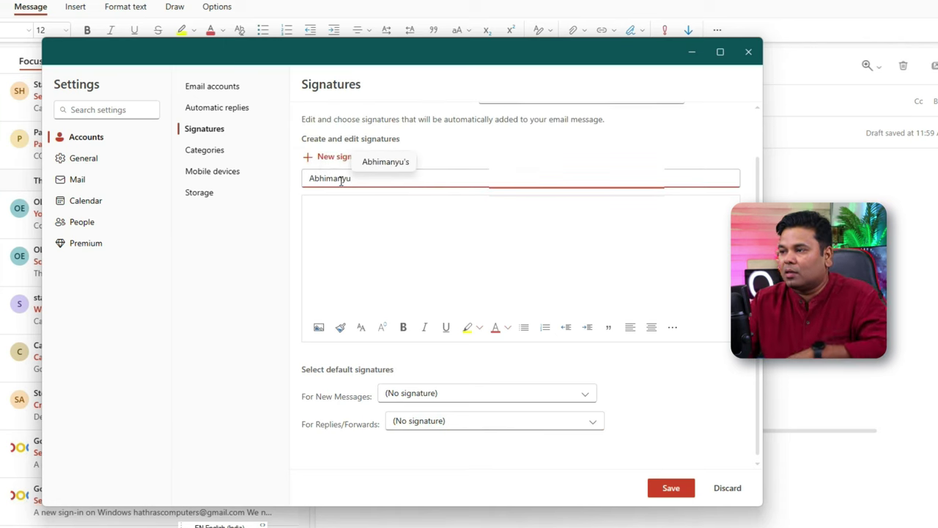
left_click(430, 216)
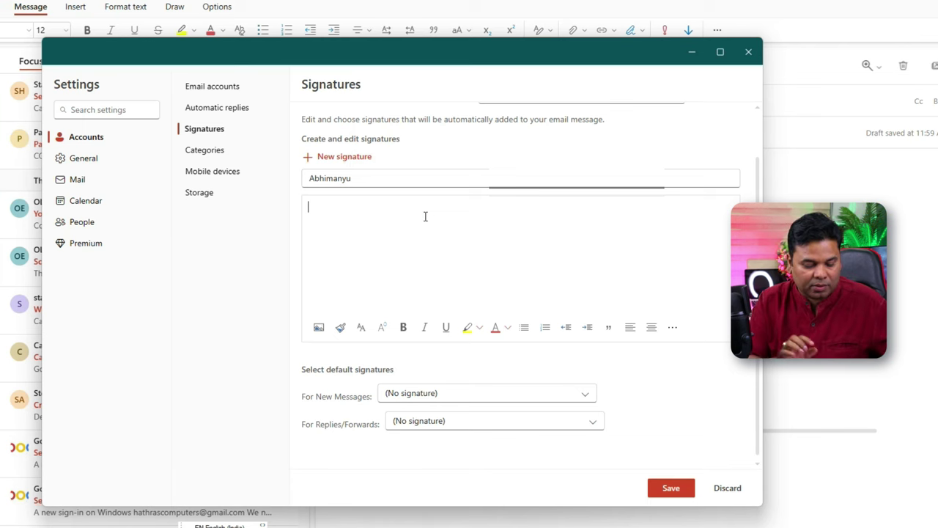
type("Abhimanyui")
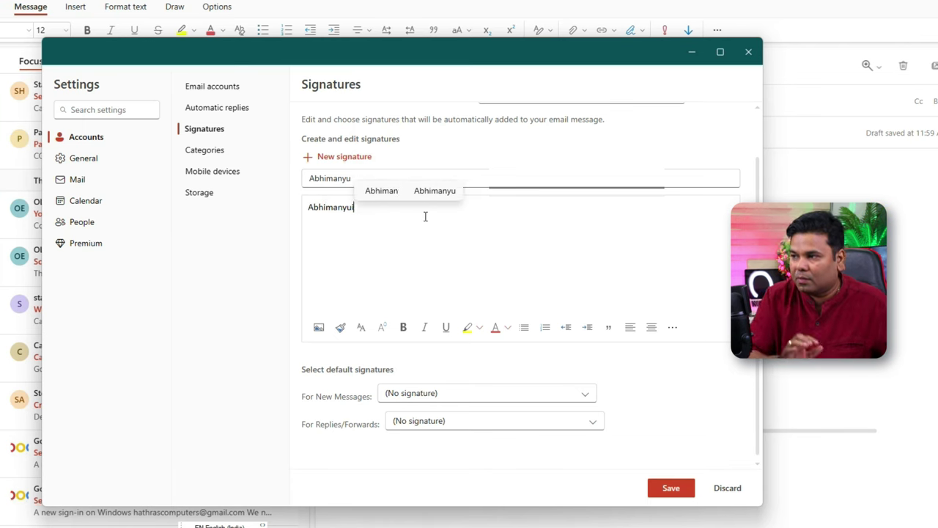
left_click(448, 212)
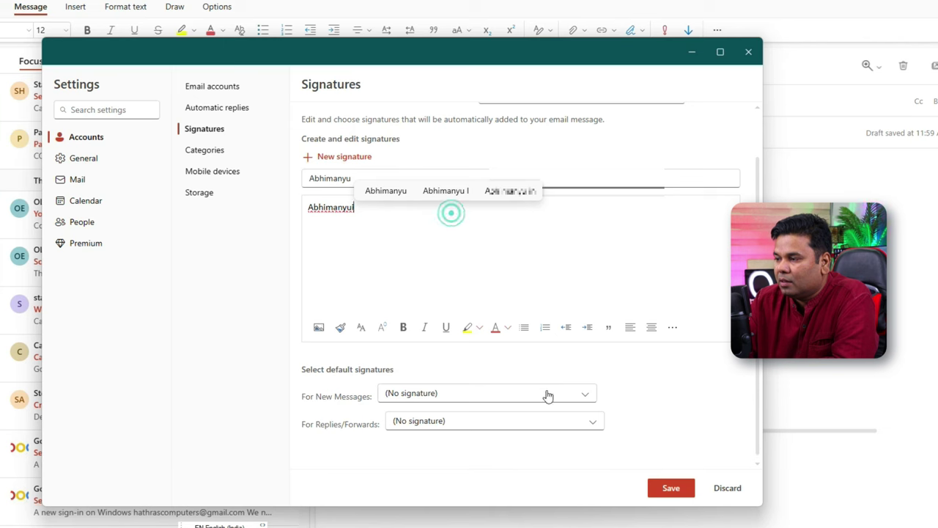
key("BackSpace")
left_click(545, 245)
- Make the signature text bold and save the signature
double_click(363, 207)
left_click(402, 327)
left_click(670, 487)
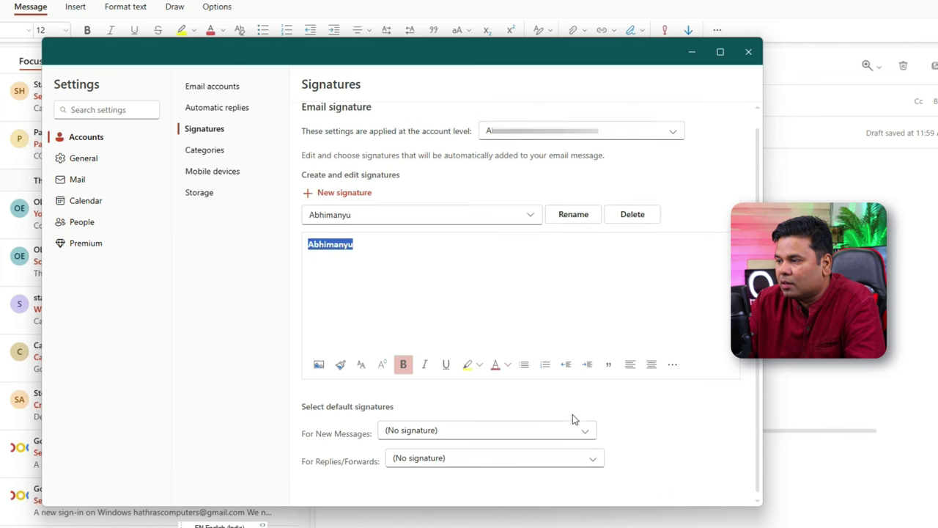
left_click(587, 230)
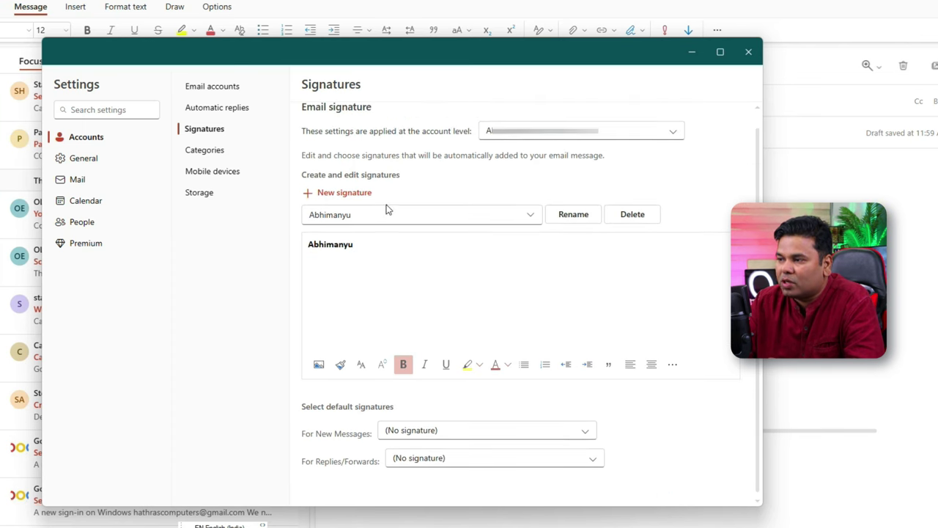
- Try setting the saved signature as the default for new messages and for replies/forwards
left_click(451, 437)
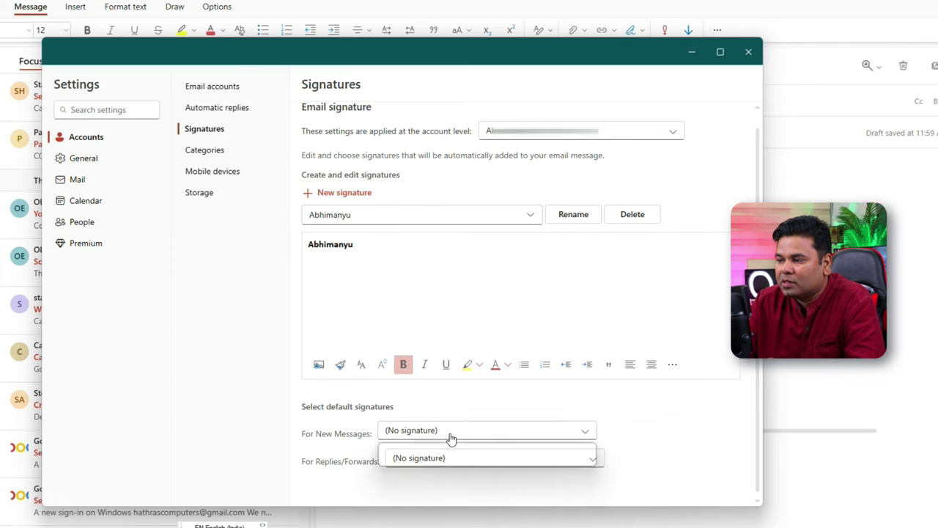
left_click(421, 462)
left_click(421, 458)
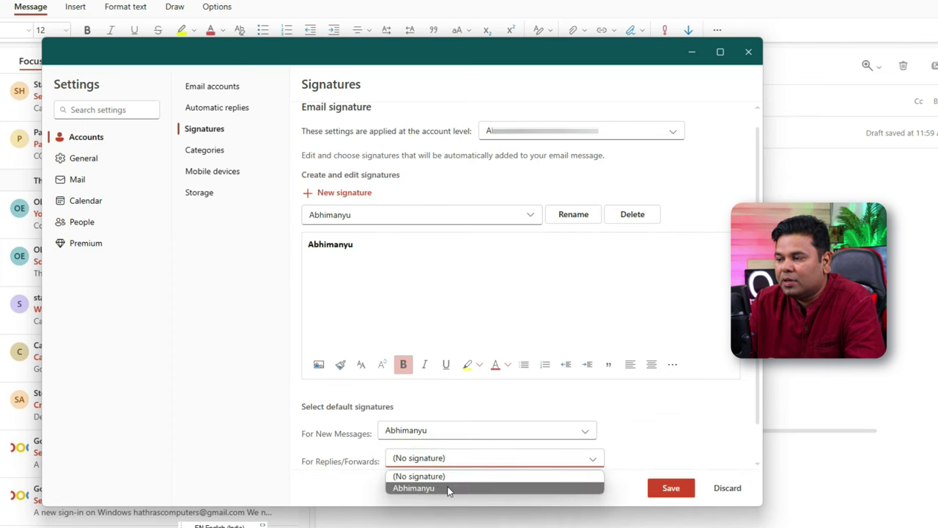
left_click(449, 487)
scroll(594, 443, "down", 1)
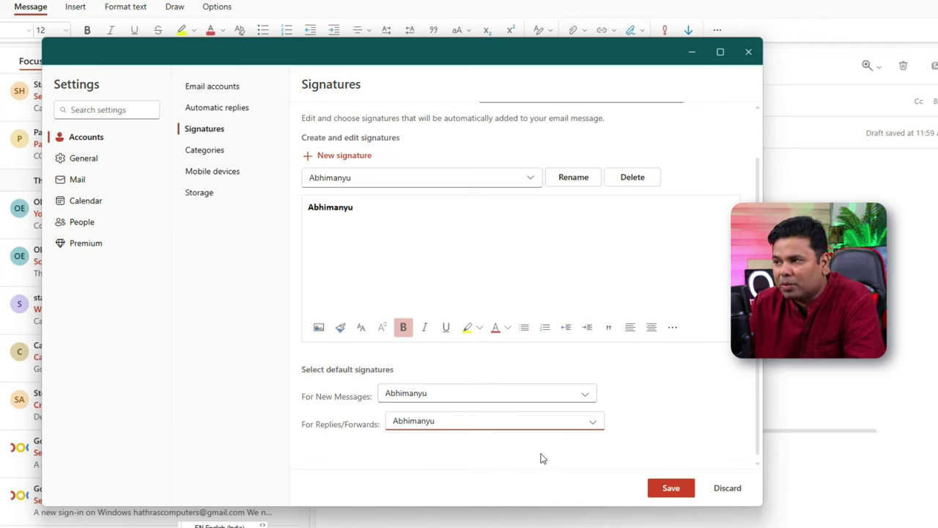
left_click(455, 402)
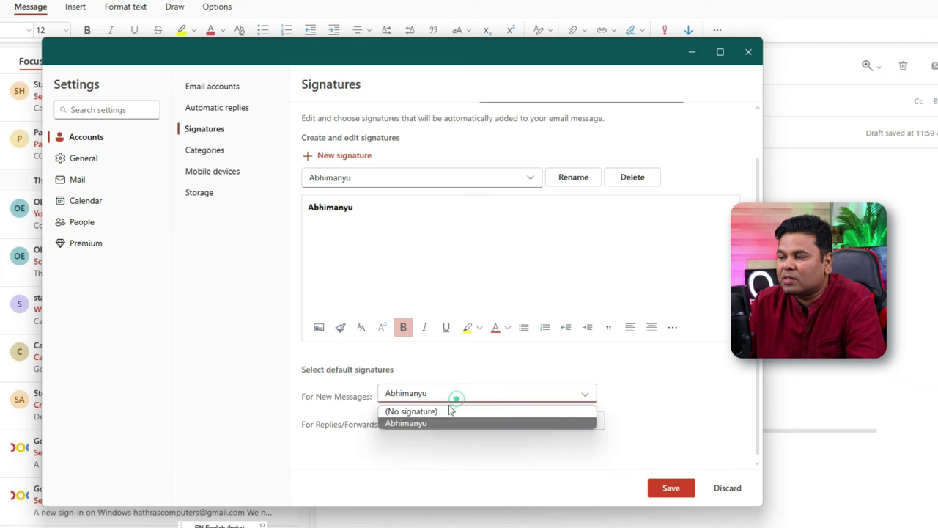
left_click(443, 424)
left_click(466, 426)
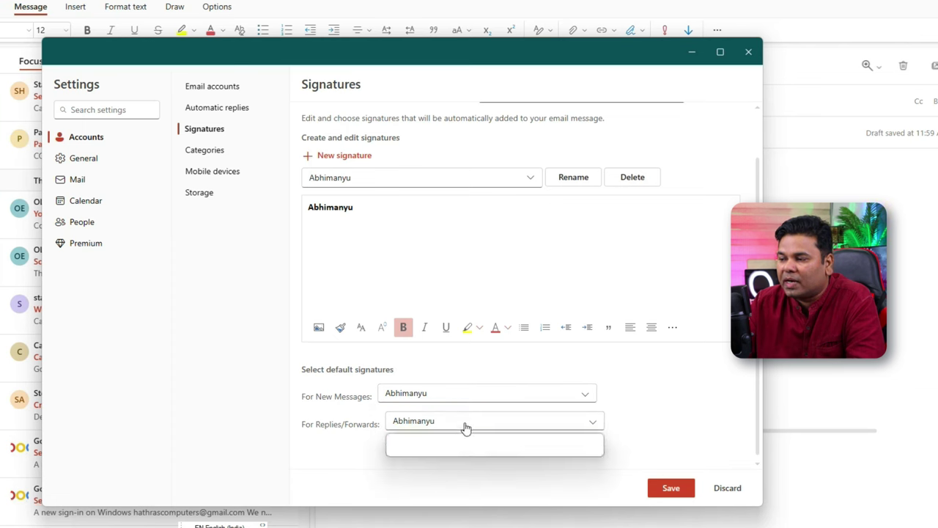
left_click(450, 453)
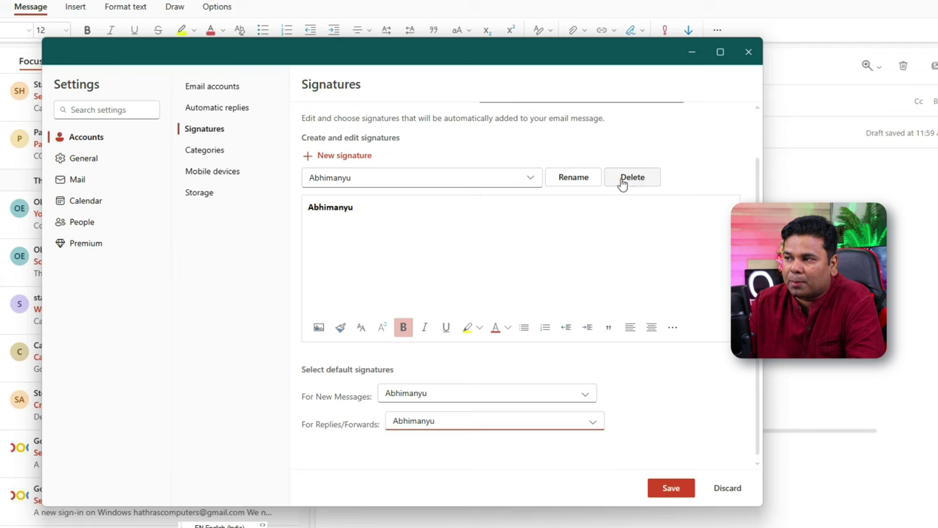
- Discard the unsaved default signature changes and look at the options for creating a category in the categories settings
left_click(205, 150)
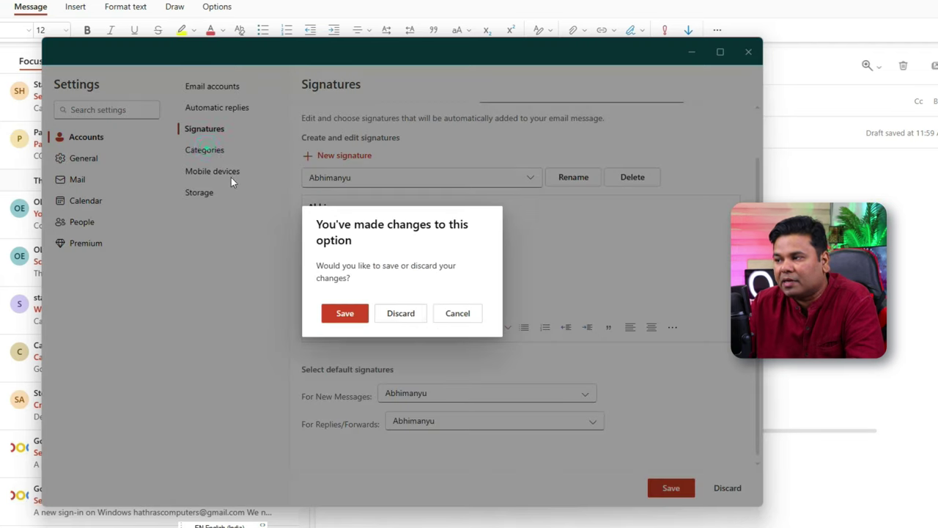
left_click(411, 317)
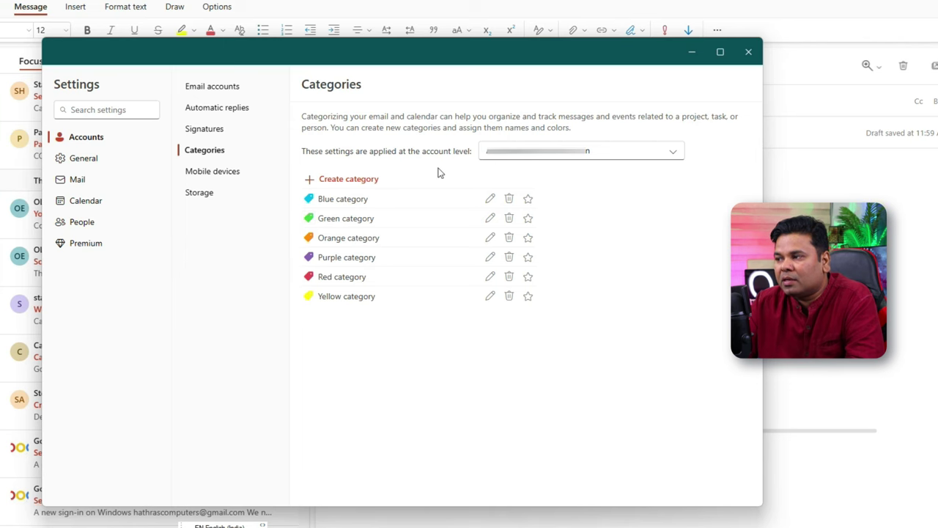
left_click(375, 179)
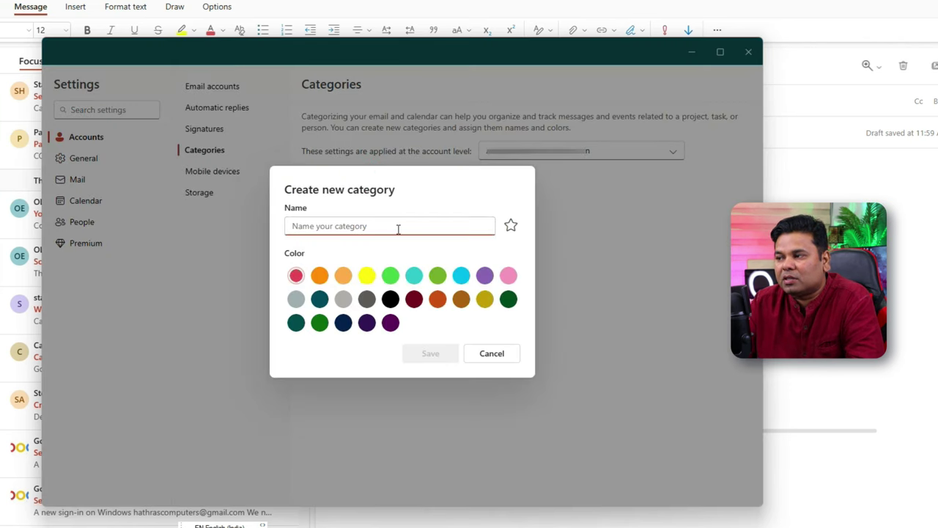
left_click(498, 357)
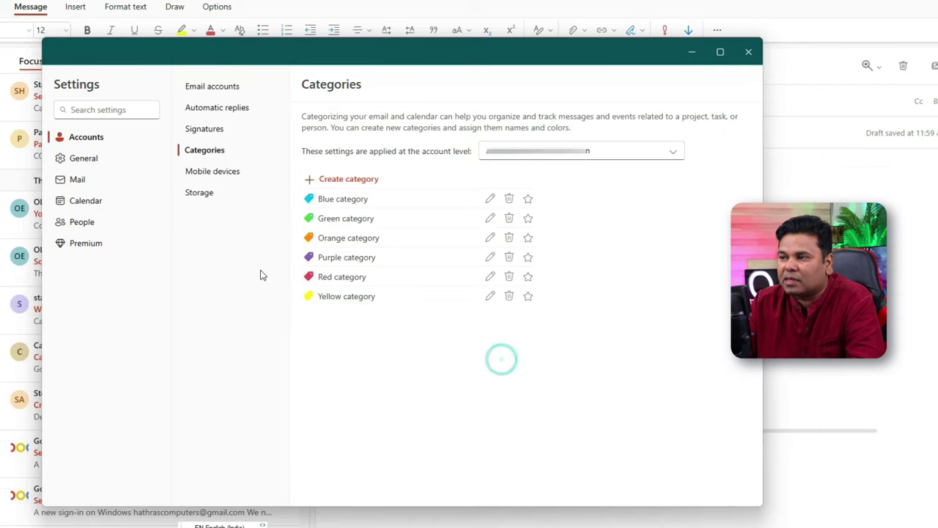
- Review the mobile devices synchronizing with the mailbox and the related options below the device list
left_click(212, 171)
scroll(438, 385, "down", 5)
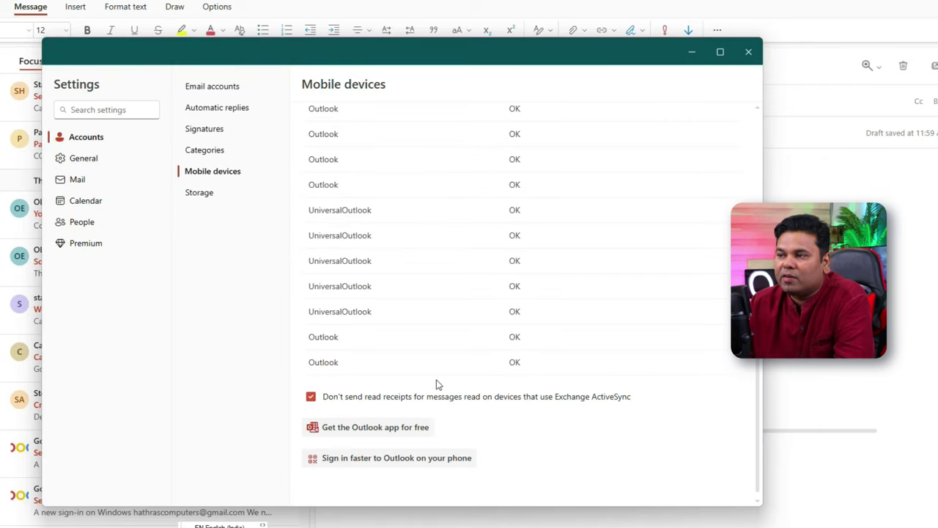
scroll(331, 355, "up", 5)
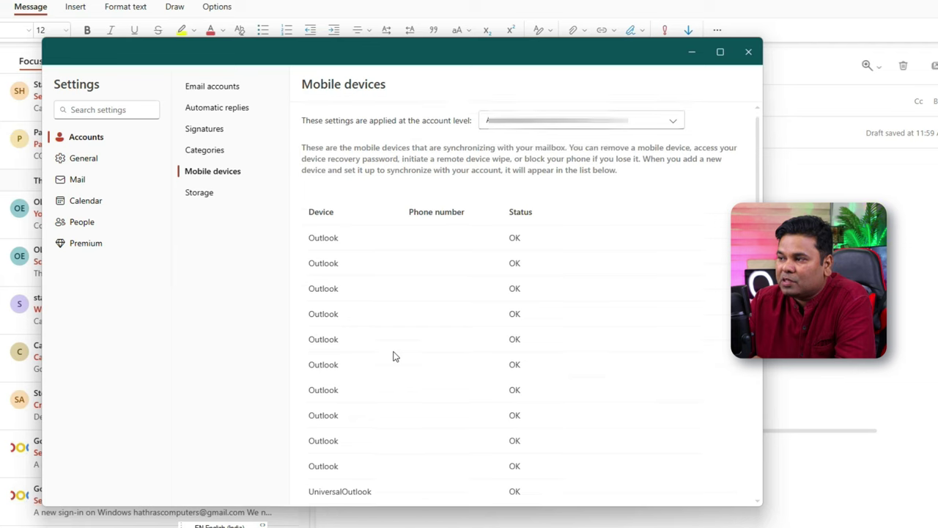
scroll(603, 178, "down", 5)
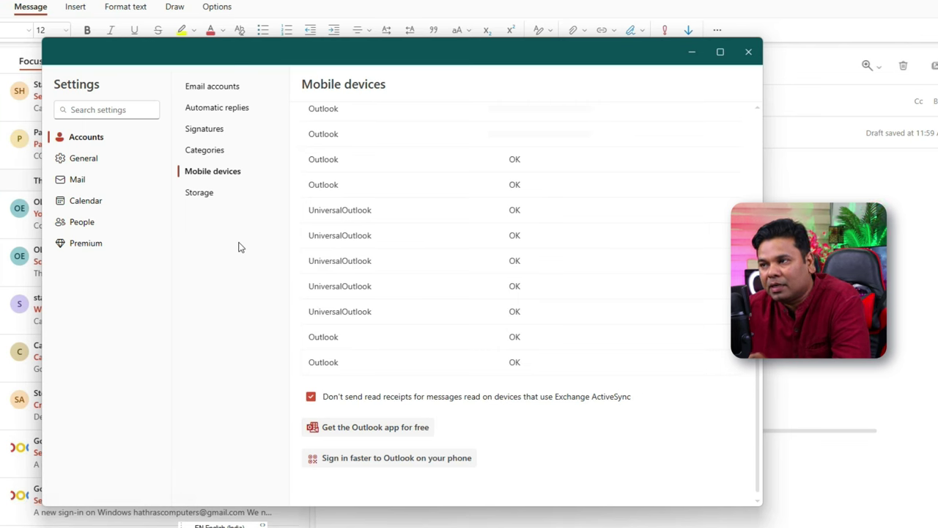
- Check the storage settings for both email accounts, ending on the first account
left_click(198, 193)
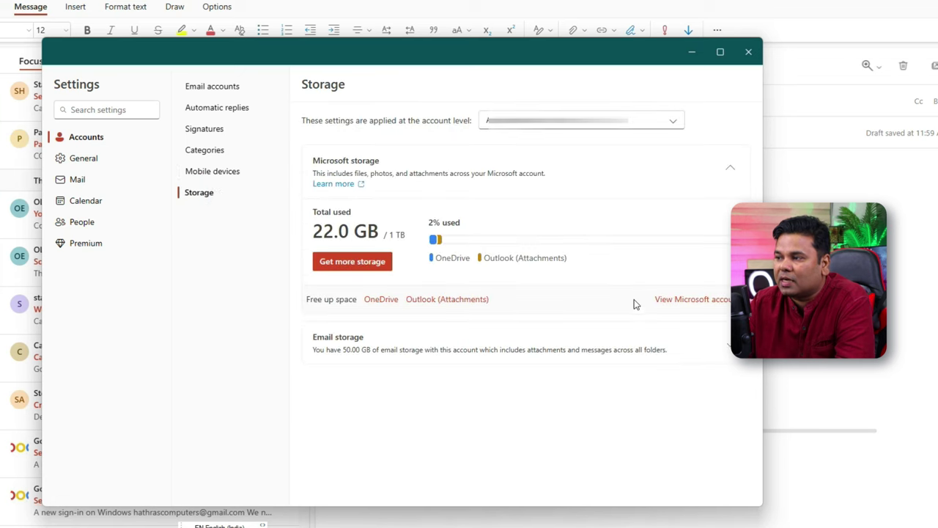
left_click(635, 123)
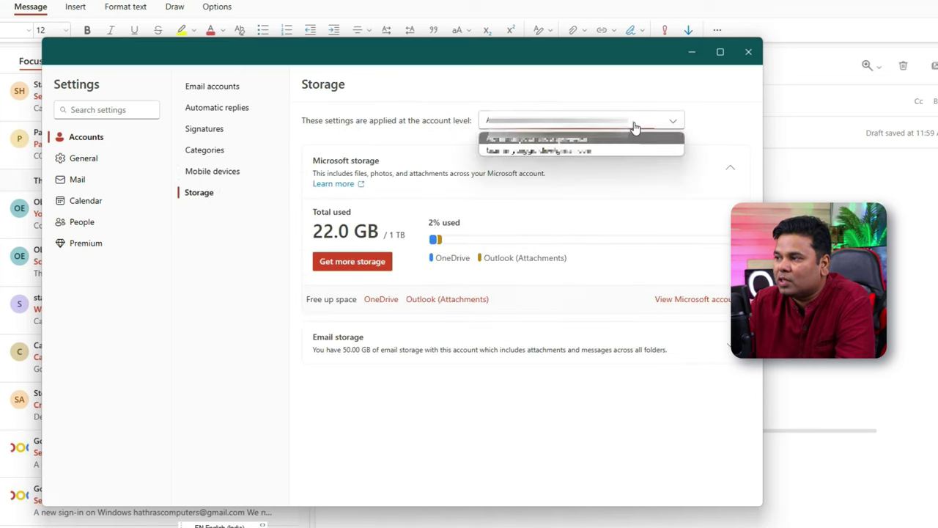
left_click(607, 156)
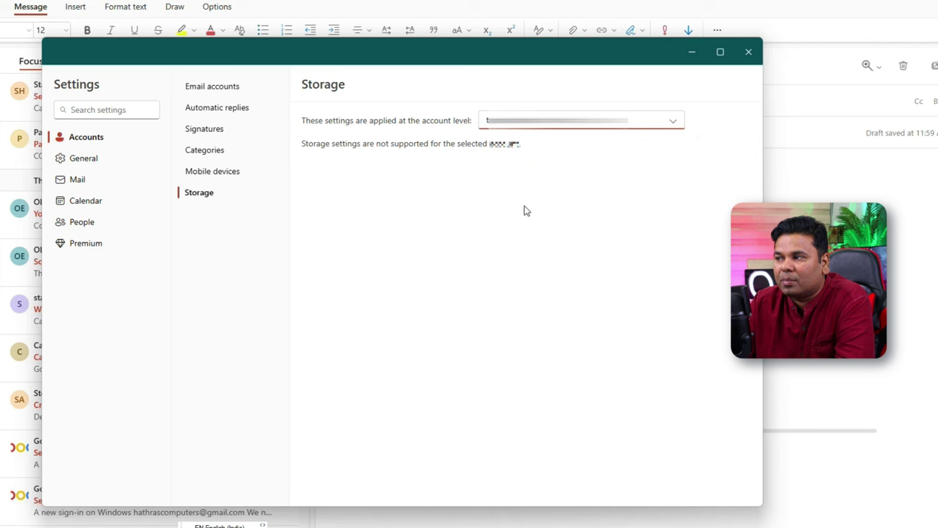
left_click(552, 121)
left_click(555, 139)
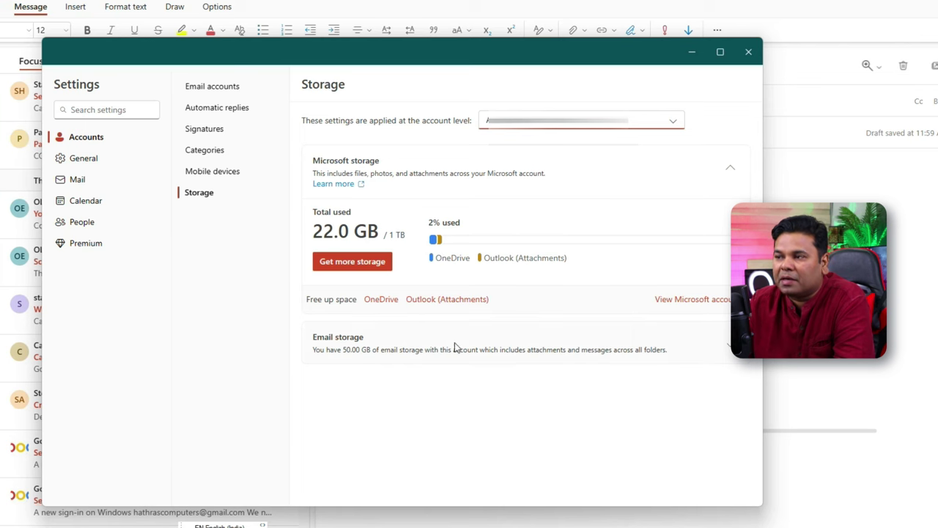
- Open the general language and time settings and look at the available display languages
left_click(73, 165)
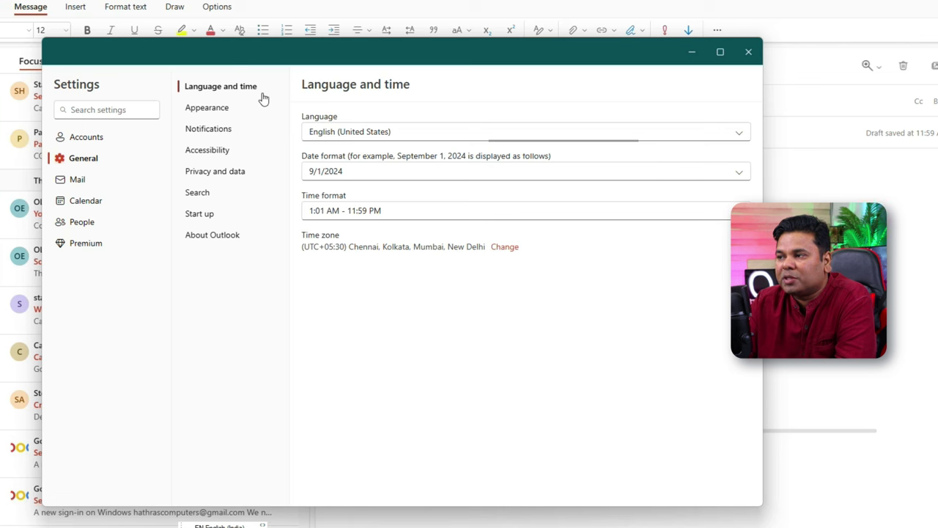
left_click(451, 135)
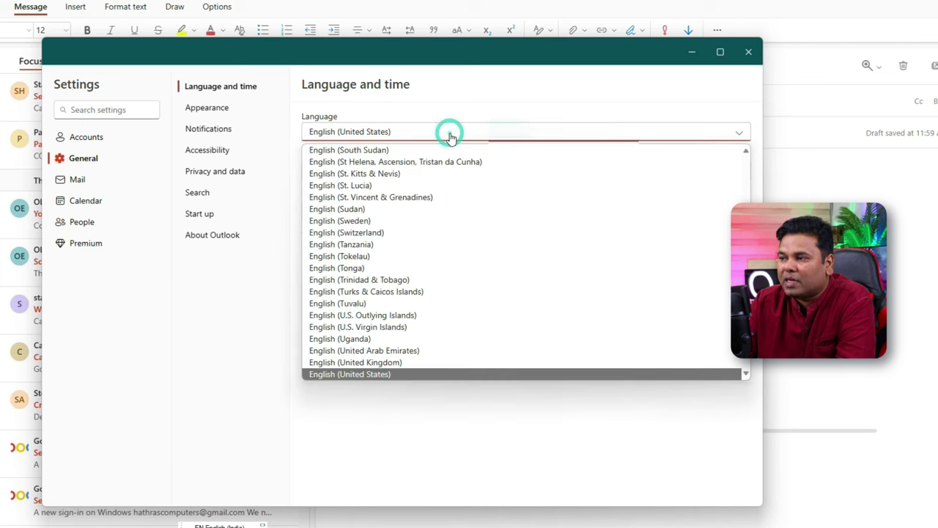
left_click(449, 133)
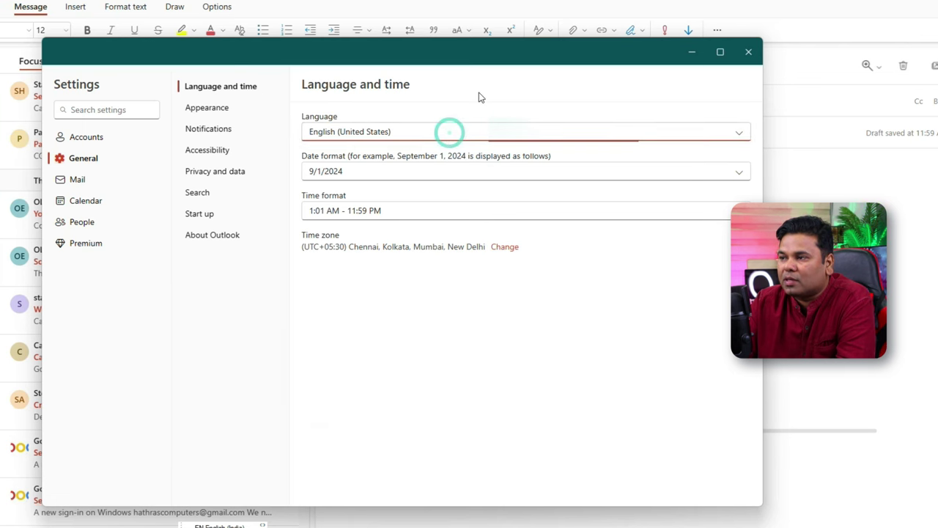
- Preview Dark mode in the general appearance settings and switch back to Light
left_click(217, 110)
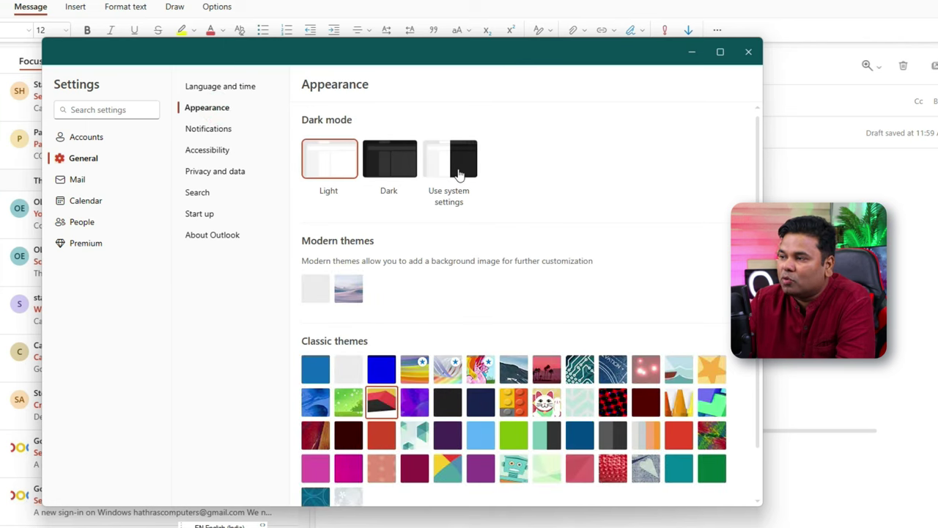
left_click(389, 174)
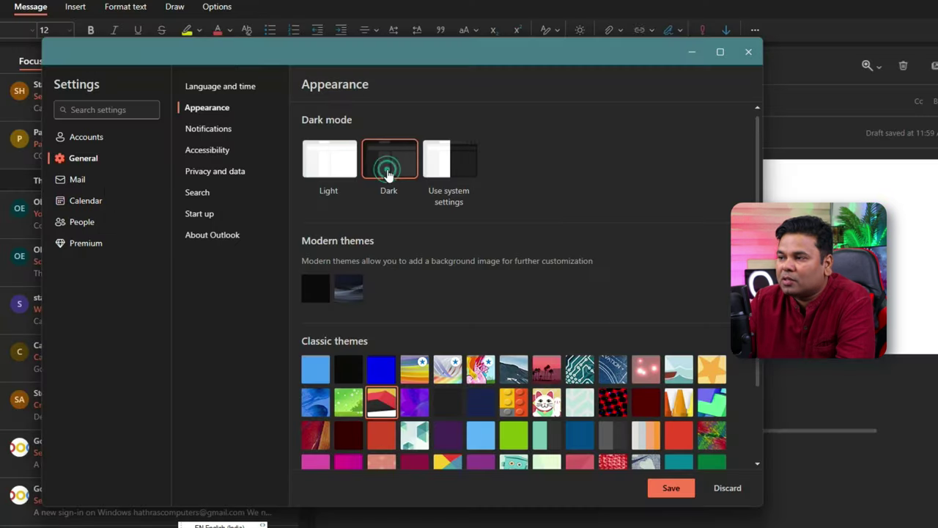
left_click(319, 173)
scroll(622, 320, "down", 2)
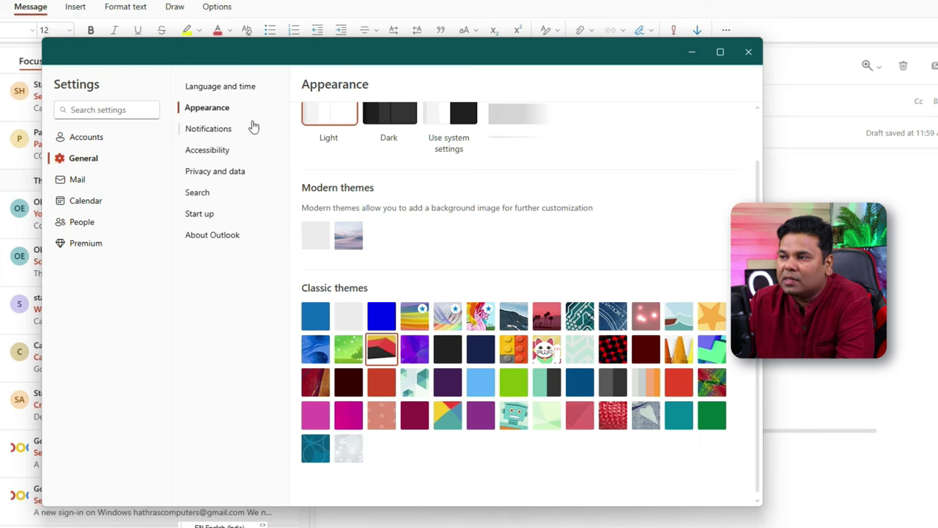
- Turn off the Calendar and Documents notifications in the general notification settings and save the change
left_click(214, 129)
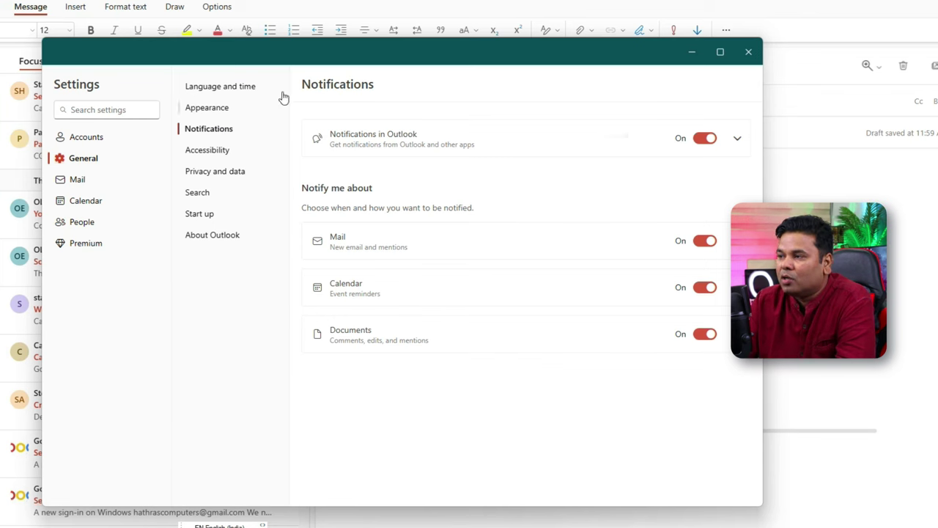
left_click(704, 139)
left_click(701, 142)
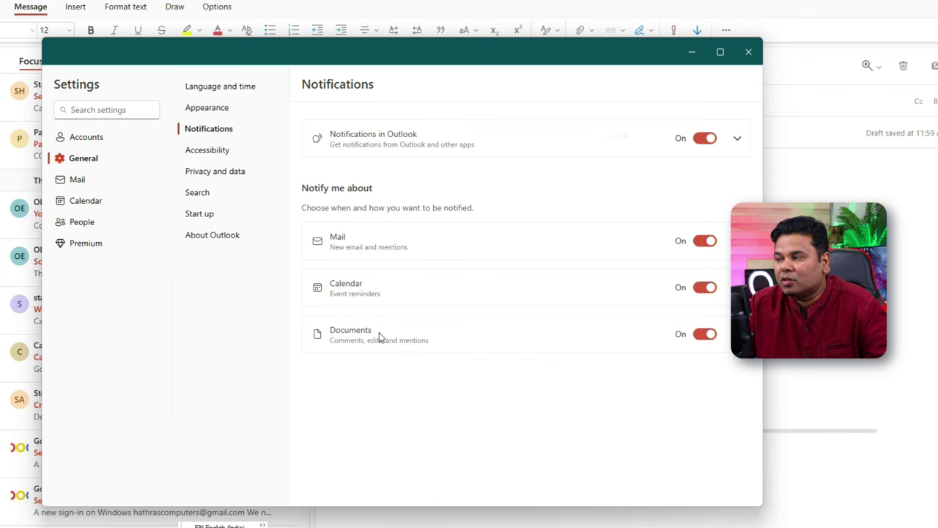
left_click(707, 288)
left_click(707, 333)
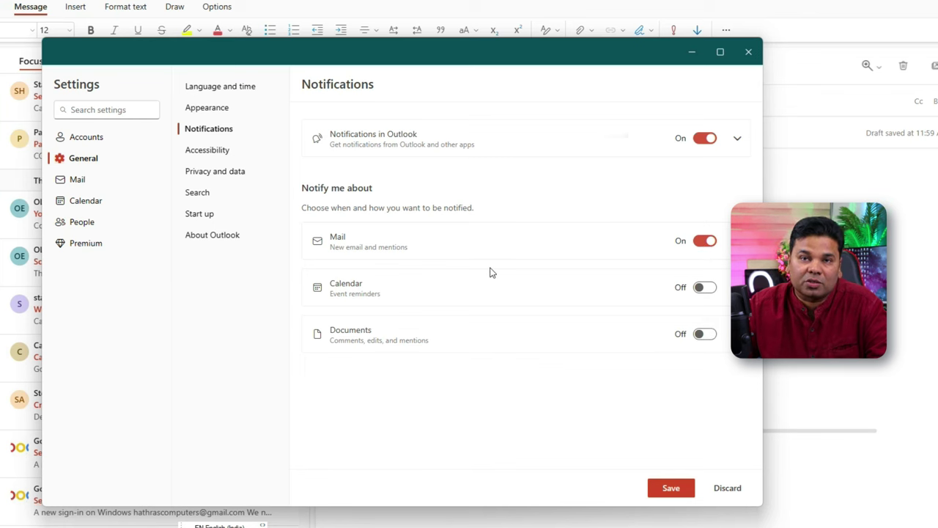
left_click(680, 489)
- Try the Outlook for Web and Turn off keyboard shortcuts options in the accessibility settings, and return to Outlook for Windows
left_click(207, 149)
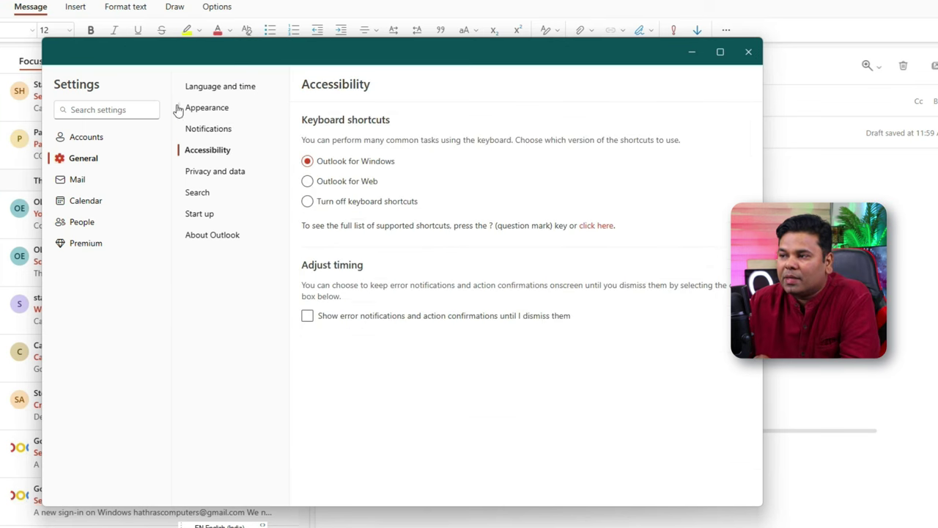
left_click(325, 185)
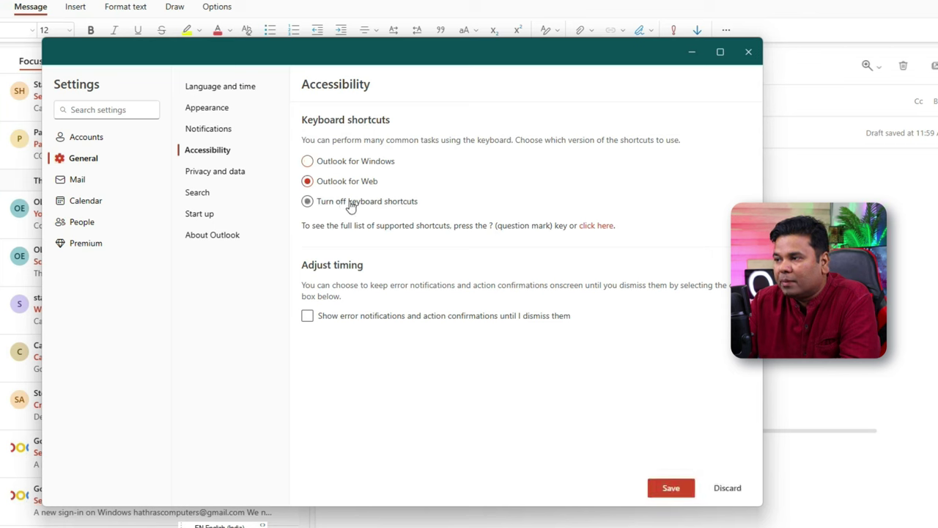
left_click(306, 202)
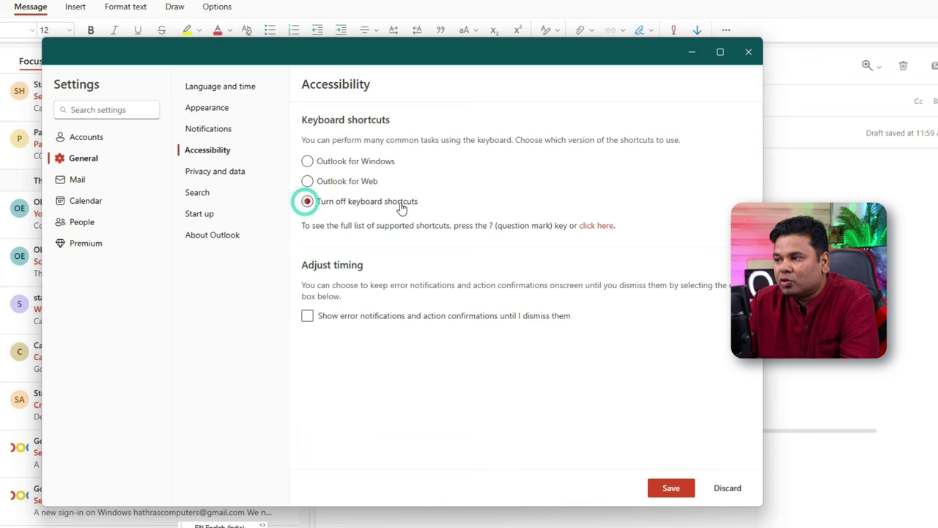
left_click(307, 160)
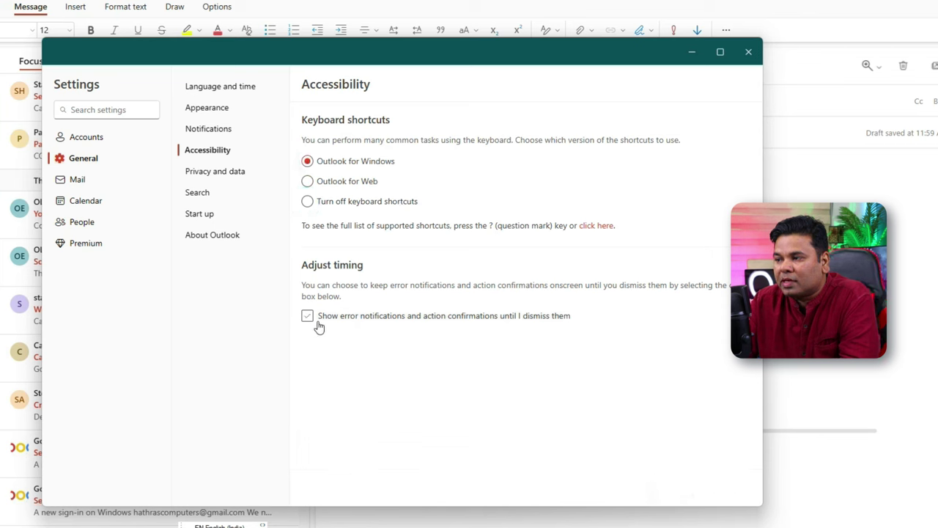
- Review the general settings for privacy and data, search, and start up
left_click(225, 176)
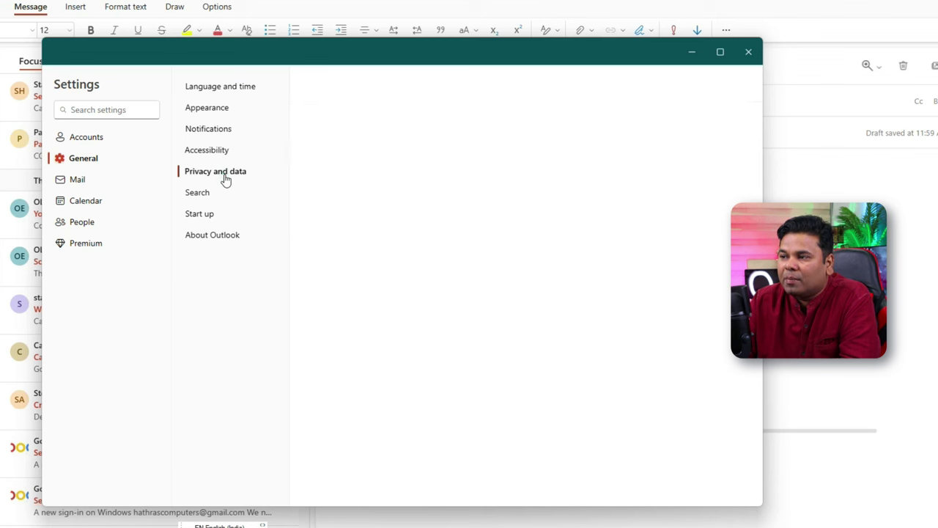
scroll(499, 230, "down", 3)
scroll(500, 230, "up", 3)
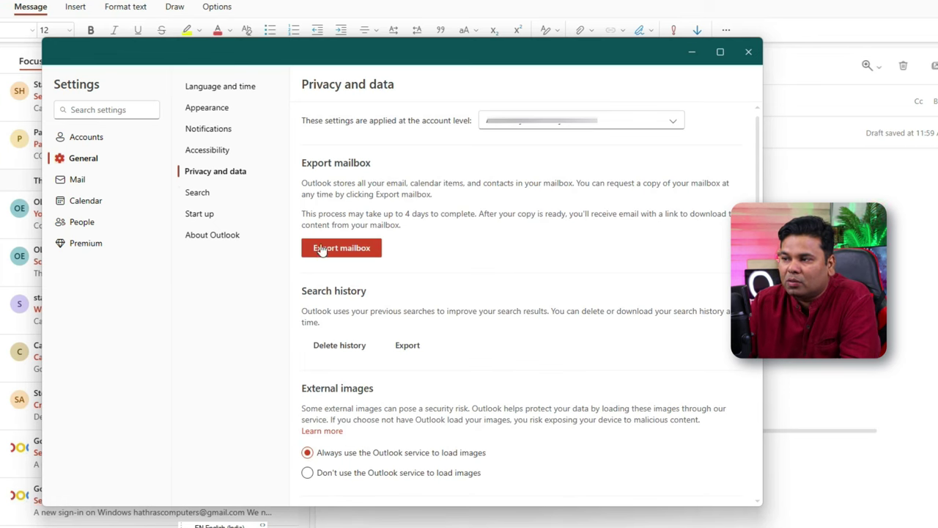
left_click(211, 192)
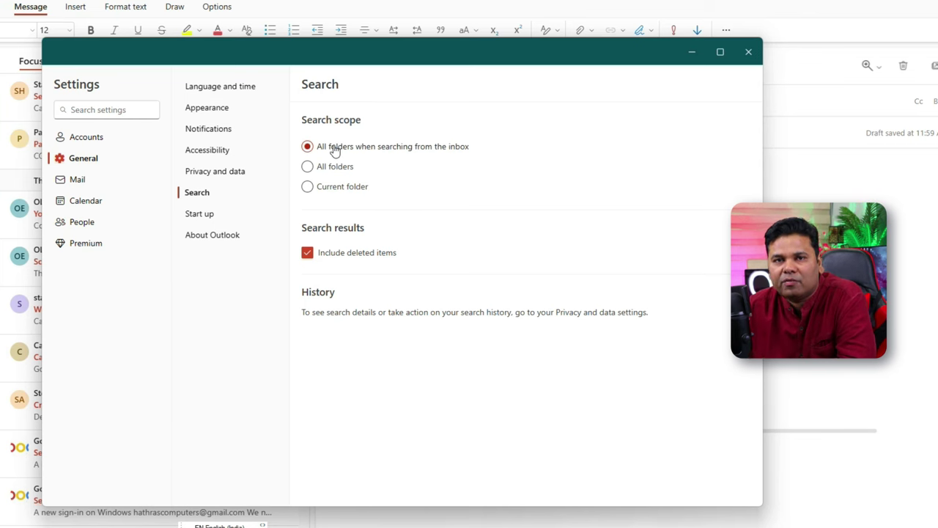
left_click(214, 213)
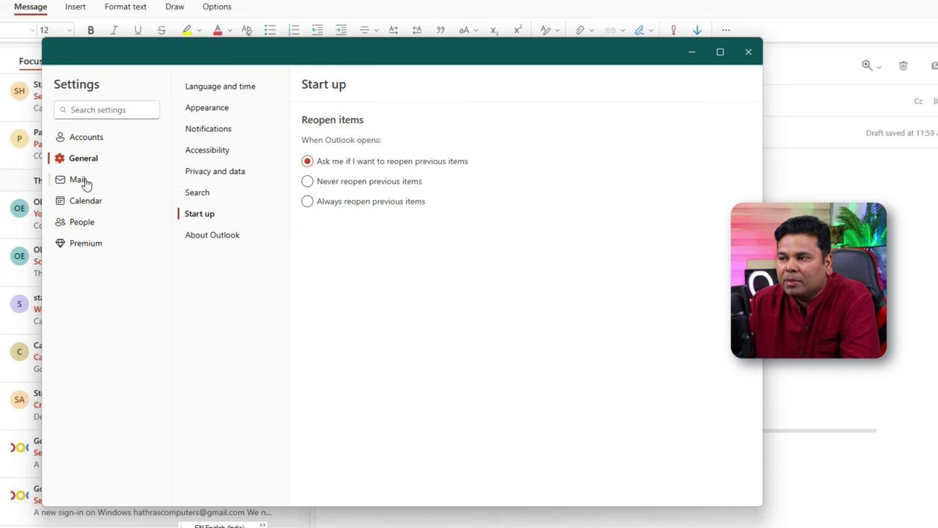
- Try always showing the Bcc and From lines in the mail compose and reply settings, and clear both options again
left_click(81, 181)
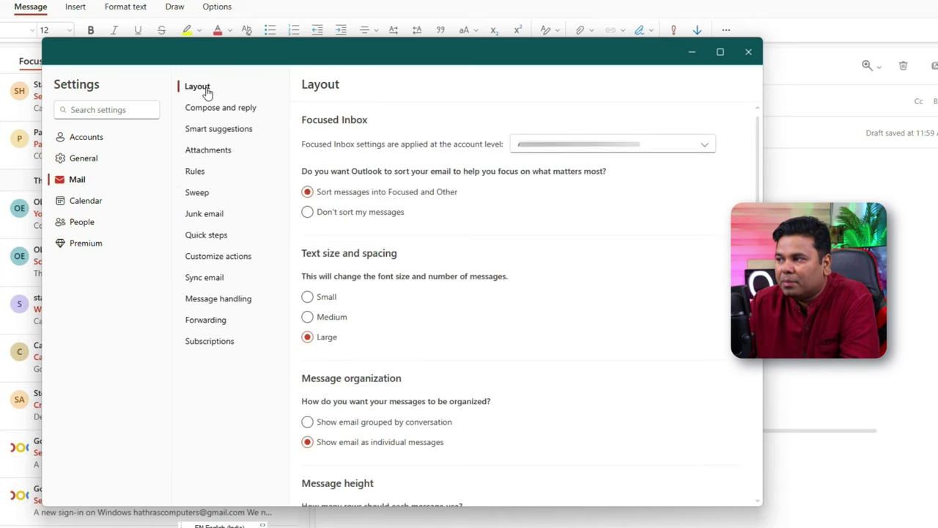
left_click(231, 114)
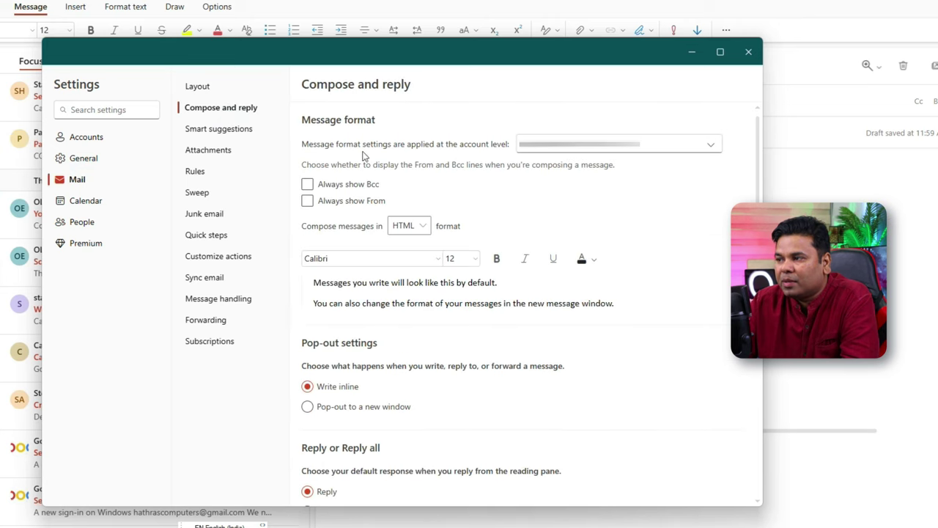
left_click(307, 202)
left_click(308, 185)
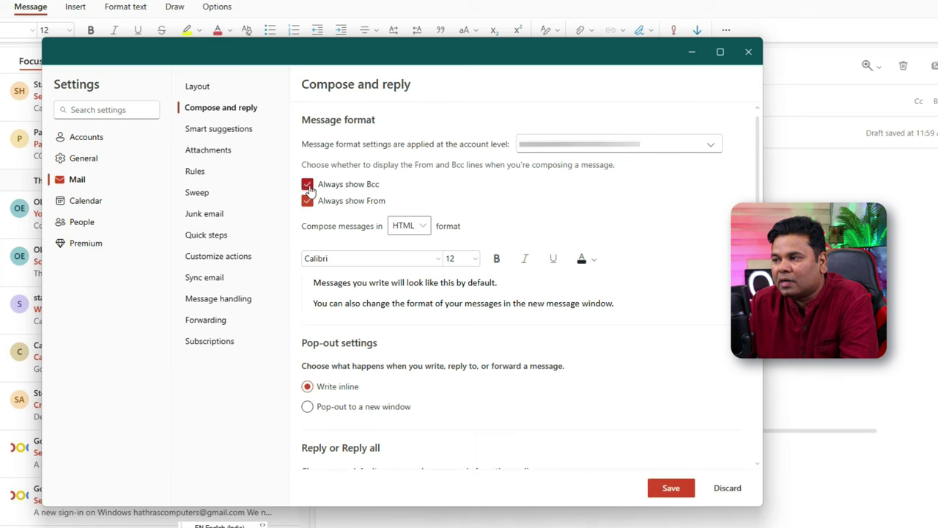
left_click(309, 202)
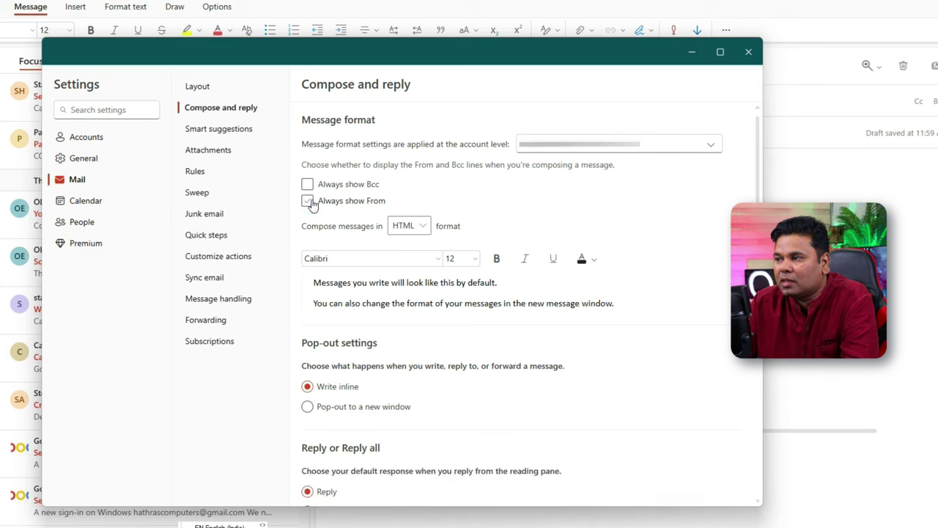
- Try Plain text as the format for composing messages and set it back to HTML
left_click(424, 229)
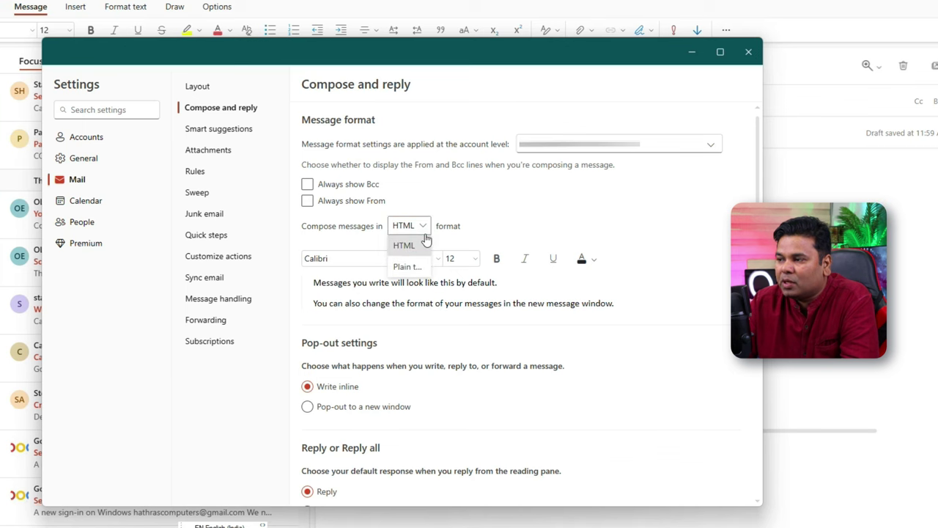
left_click(415, 266)
left_click(414, 226)
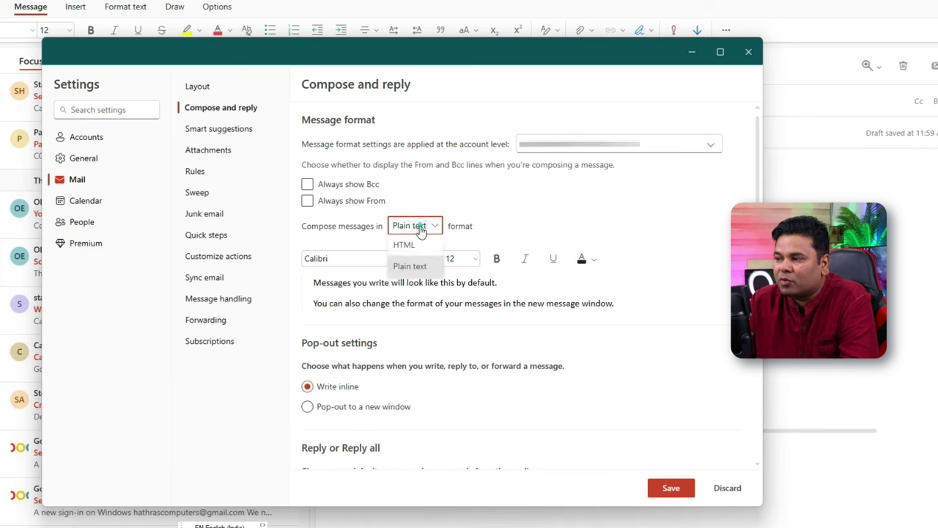
left_click(415, 246)
- Look over the remaining compose and reply options, the smart suggestions and the attachments settings
scroll(562, 212, "down", 3)
scroll(562, 212, "up", 2)
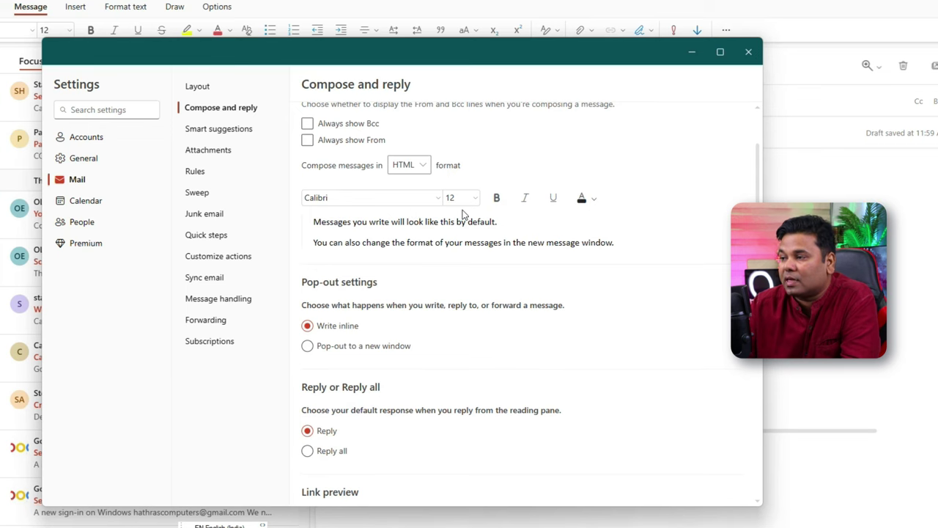
scroll(455, 312, "down", 1)
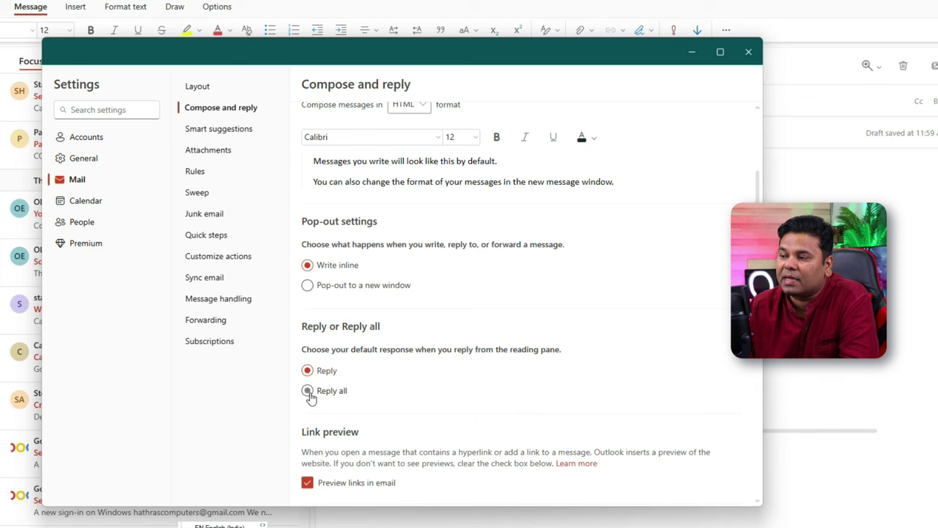
left_click(235, 134)
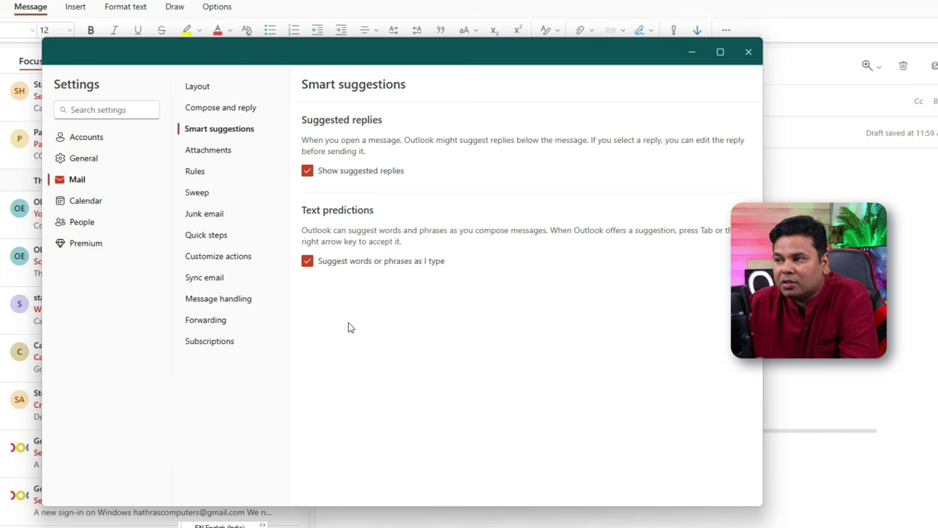
left_click(218, 150)
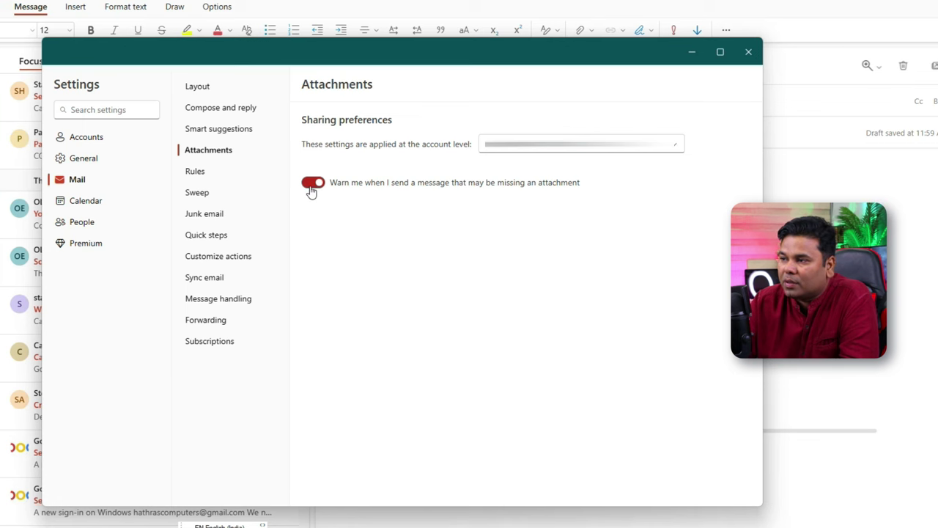
- Open a blank new mail rule and look at the conditions available for it
left_click(210, 175)
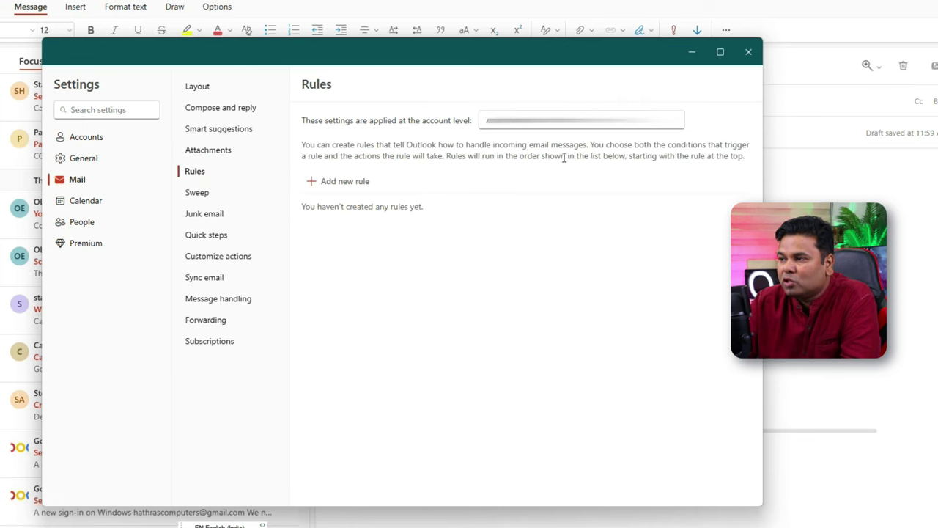
left_click(348, 181)
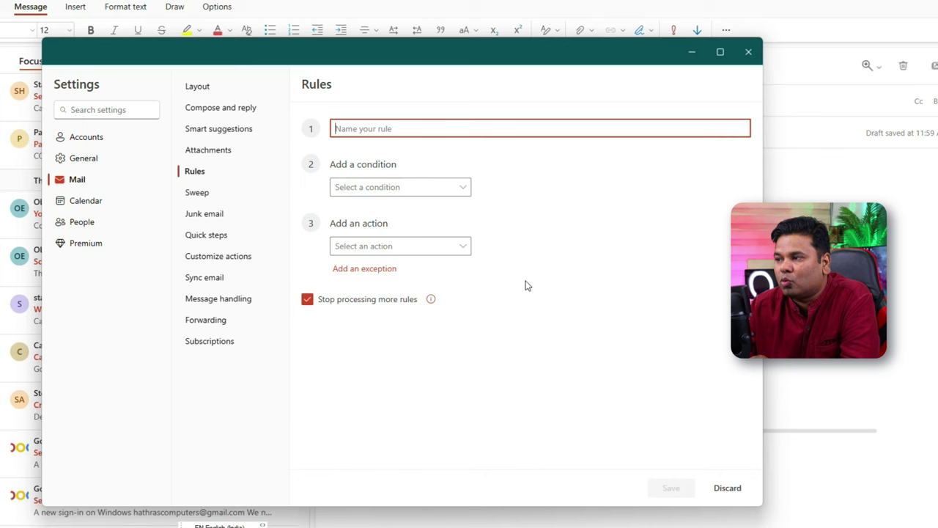
left_click(440, 189)
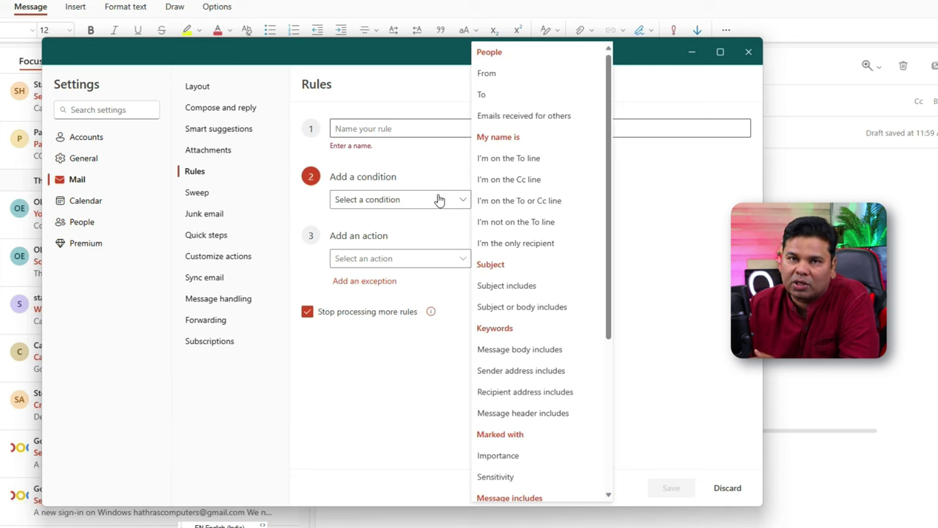
left_click(373, 377)
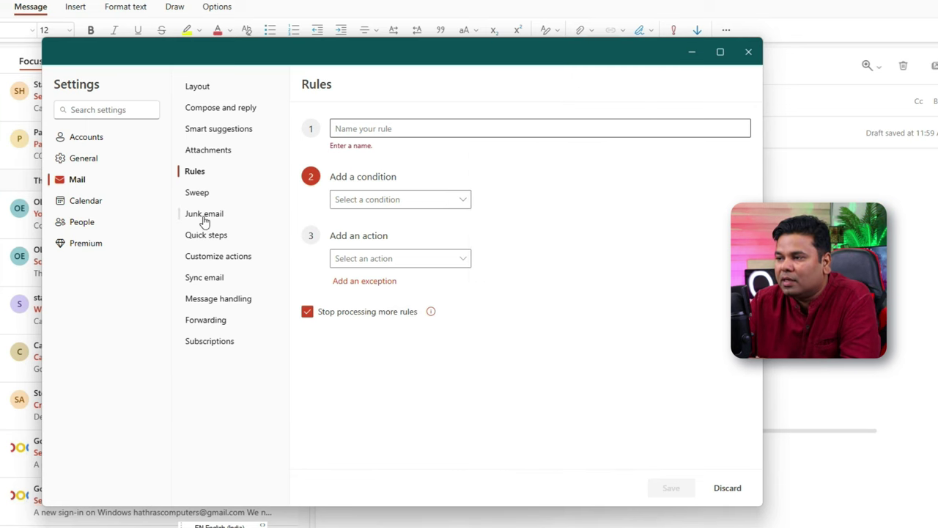
- Review the blocked senders, safe senders and safe mailing lists in the junk email settings
left_click(205, 216)
left_click(409, 315)
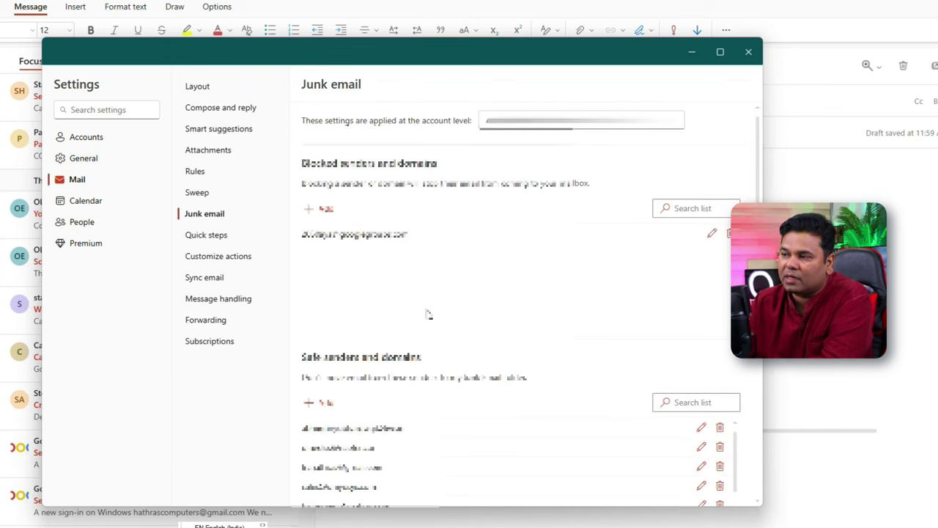
scroll(532, 161, "down", 2)
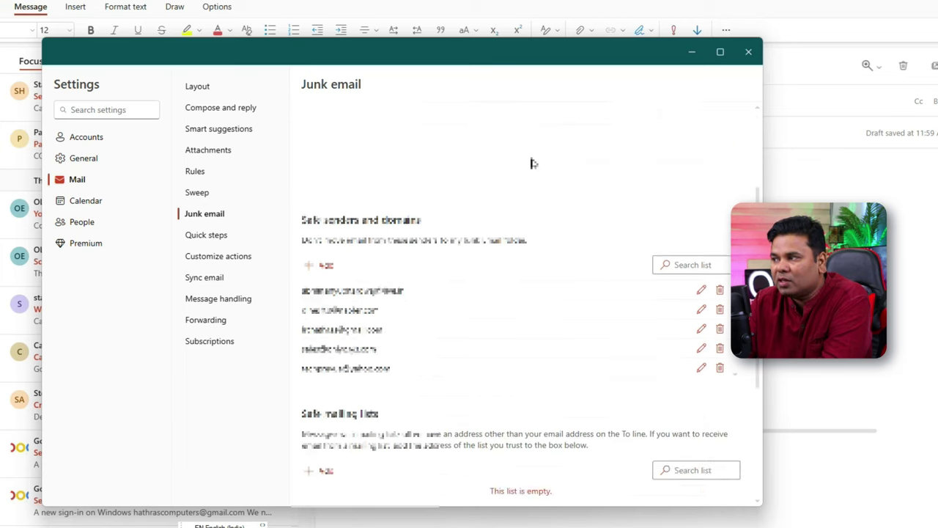
scroll(594, 281, "up", 2)
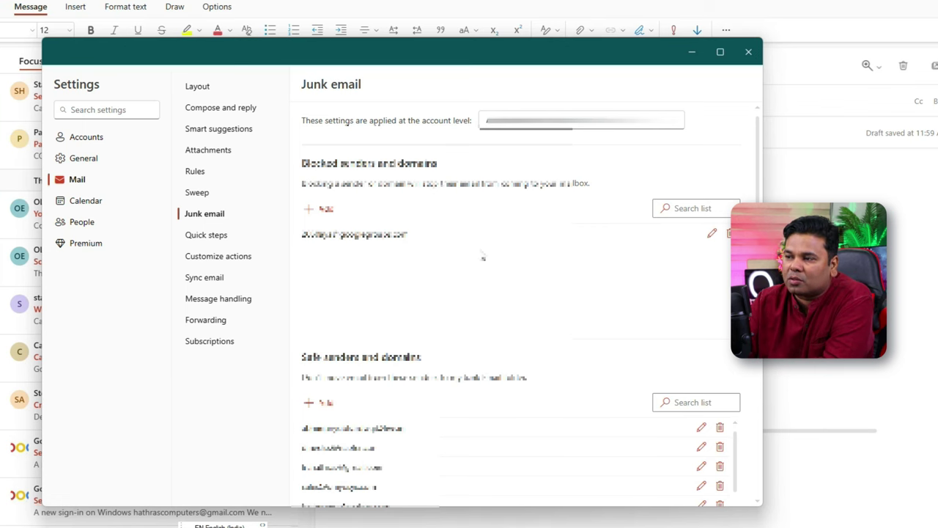
- Draft a named quick step with the Mark as read action and the Ctrl+Shift+5 shortcut, and leave it unsaved for the customize actions settings
left_click(198, 236)
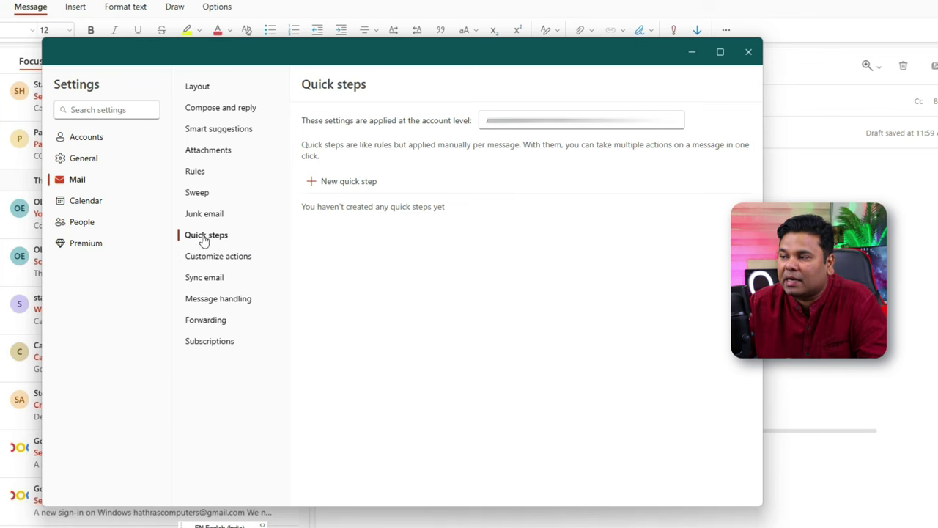
left_click(347, 188)
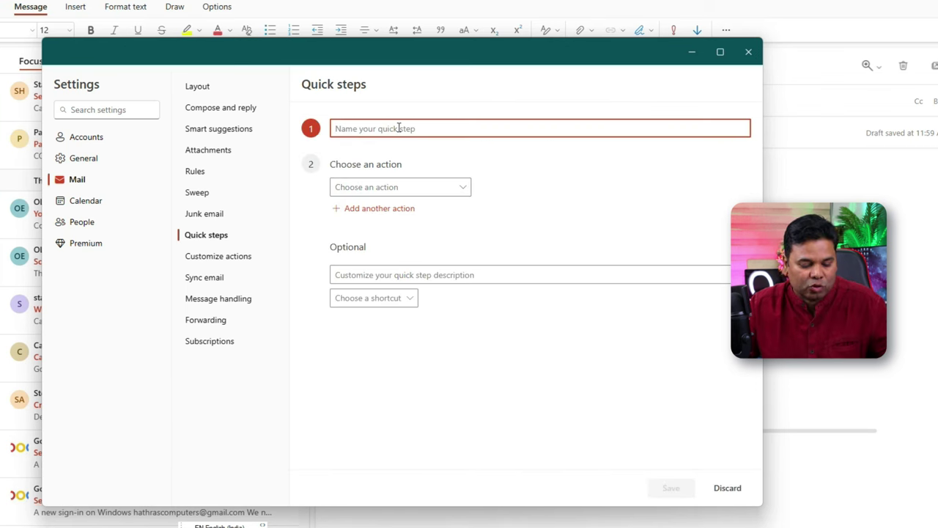
type("Abhi")
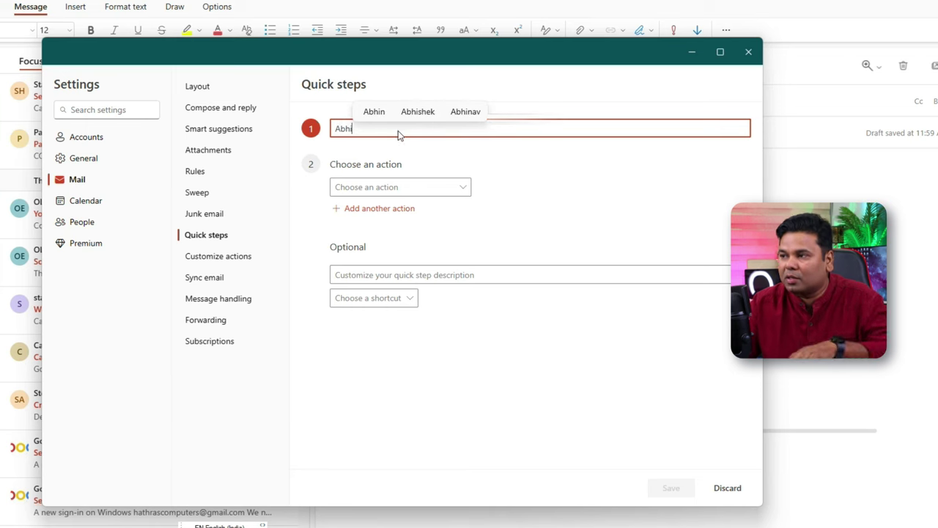
left_click(495, 171)
left_click(434, 191)
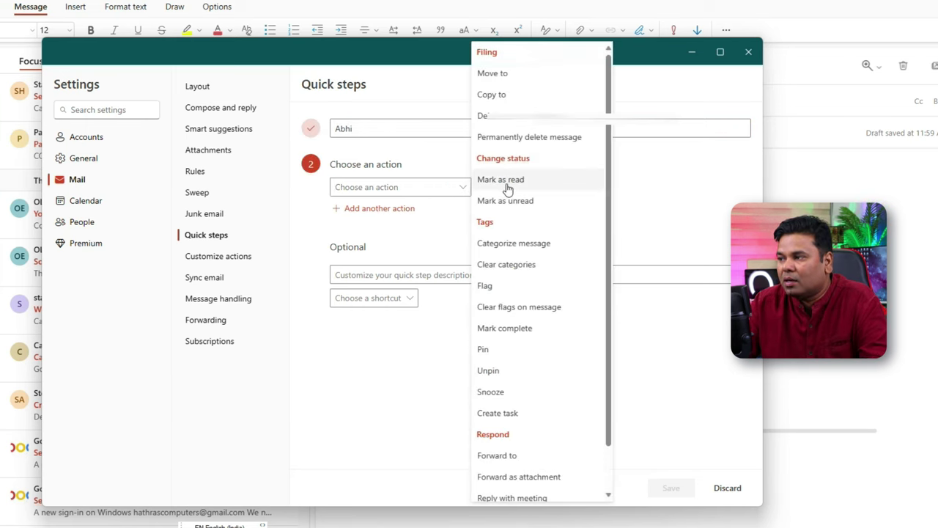
left_click(528, 184)
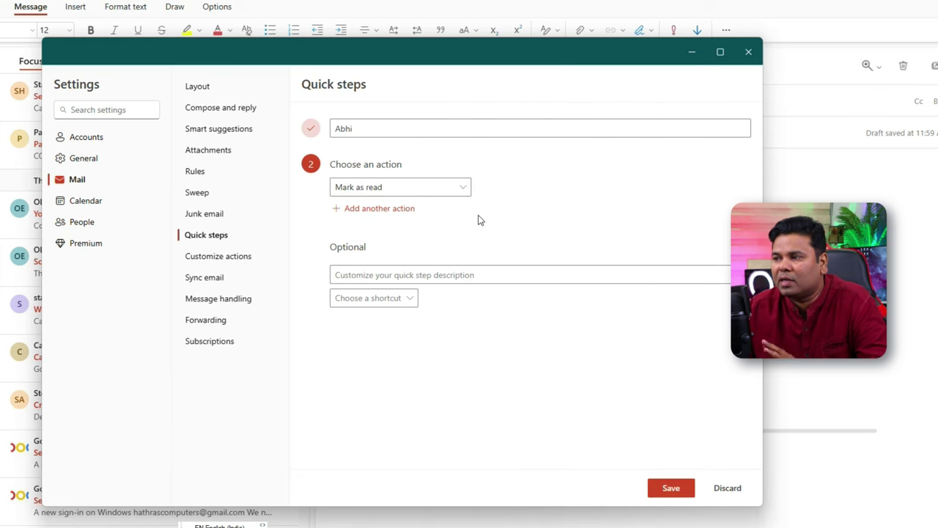
left_click(411, 301)
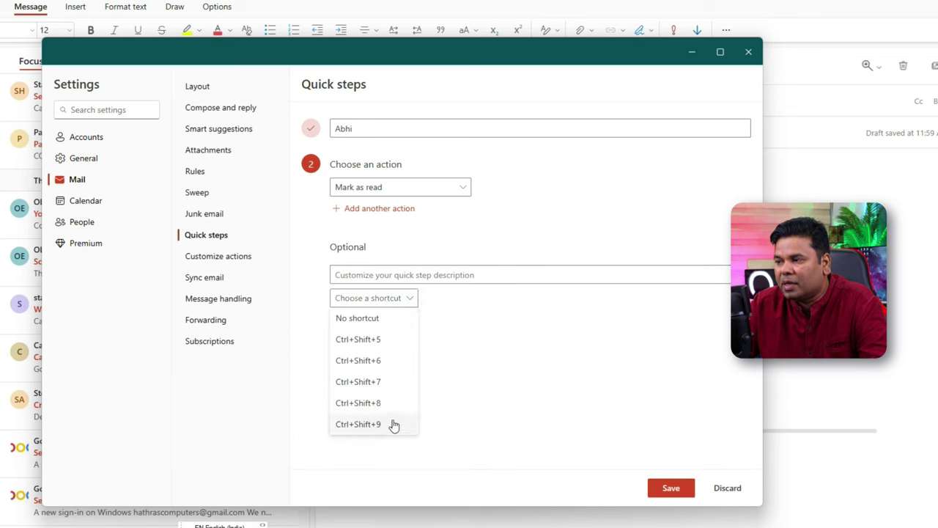
left_click(389, 339)
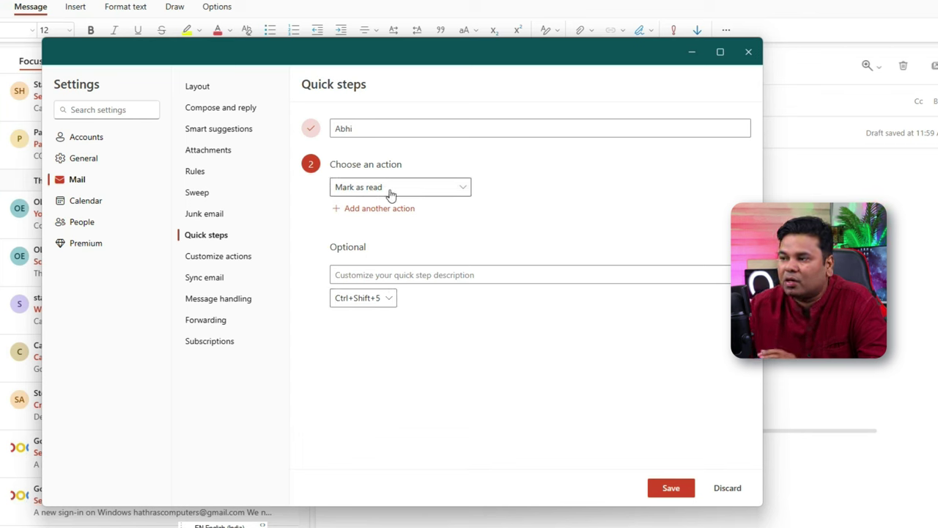
left_click(218, 259)
left_click(387, 313)
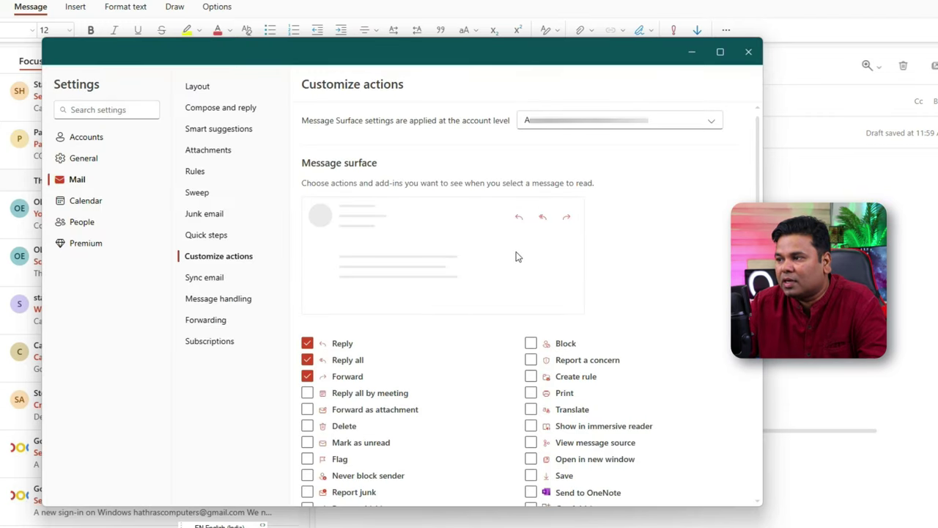
- Add Delete and Print to the actions shown on the message surface
scroll(516, 256, "down", 1)
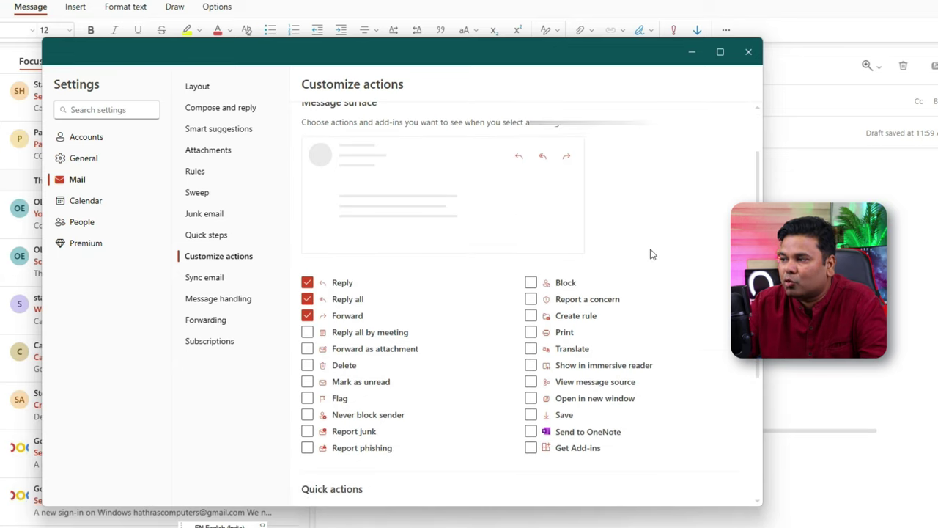
scroll(655, 252, "down", 2)
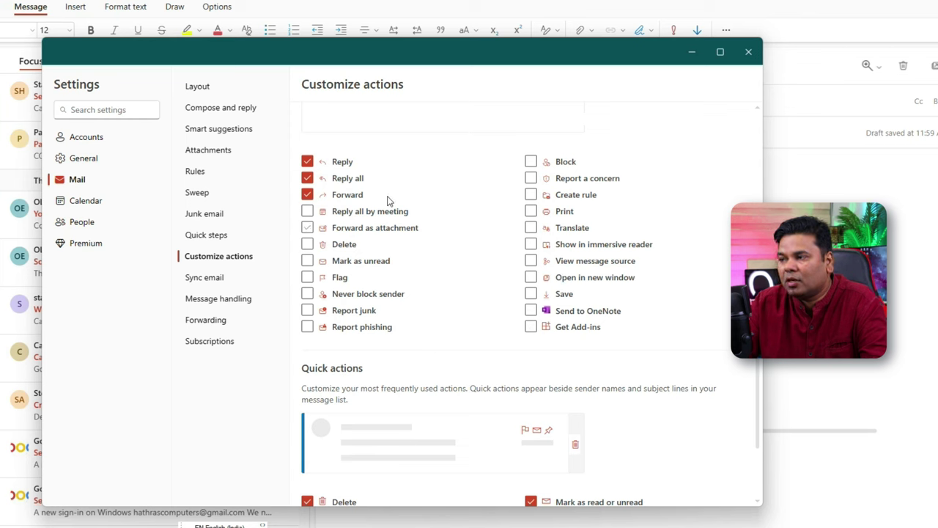
left_click(307, 244)
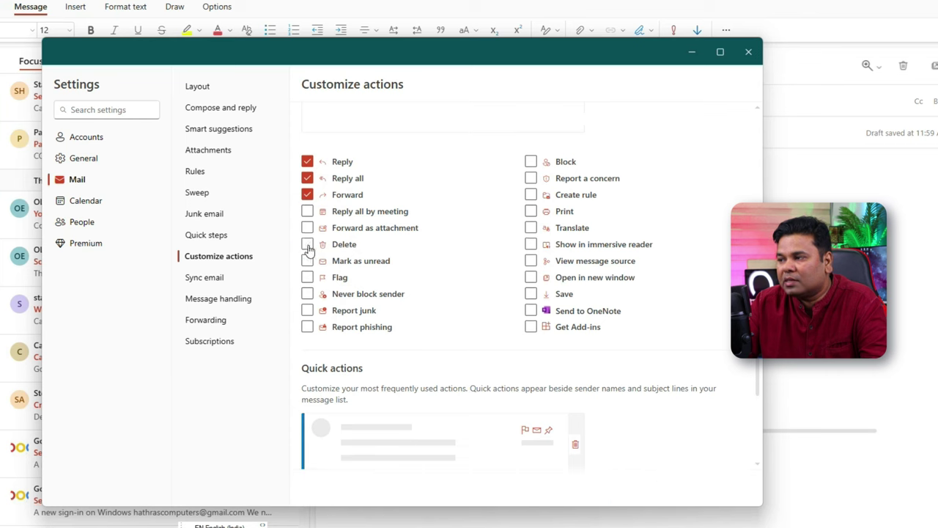
left_click(531, 210)
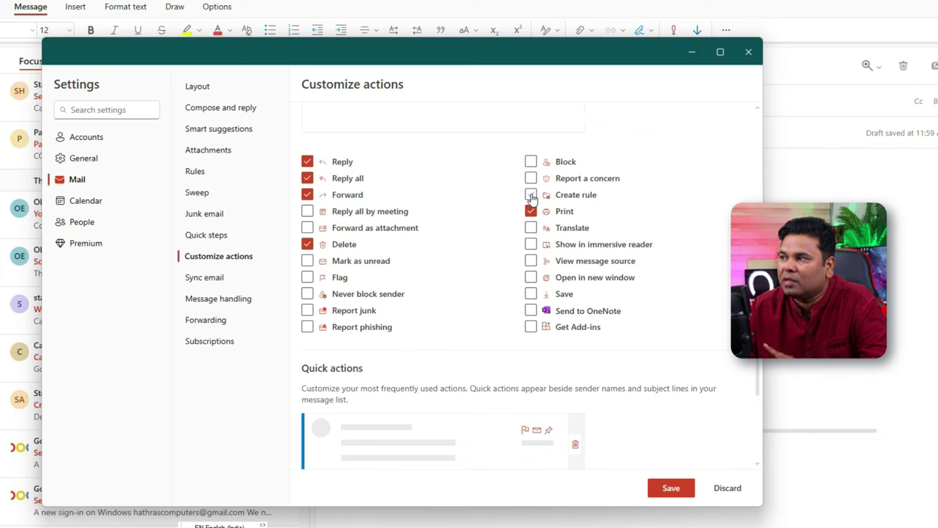
- Review the email alias and default From address options in the sync email settings
left_click(217, 282)
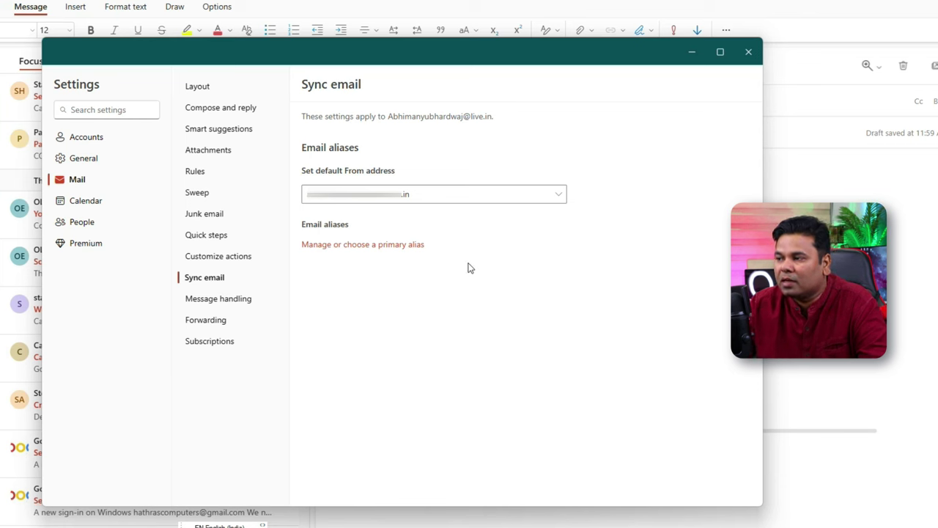
left_click(465, 194)
left_click(607, 312)
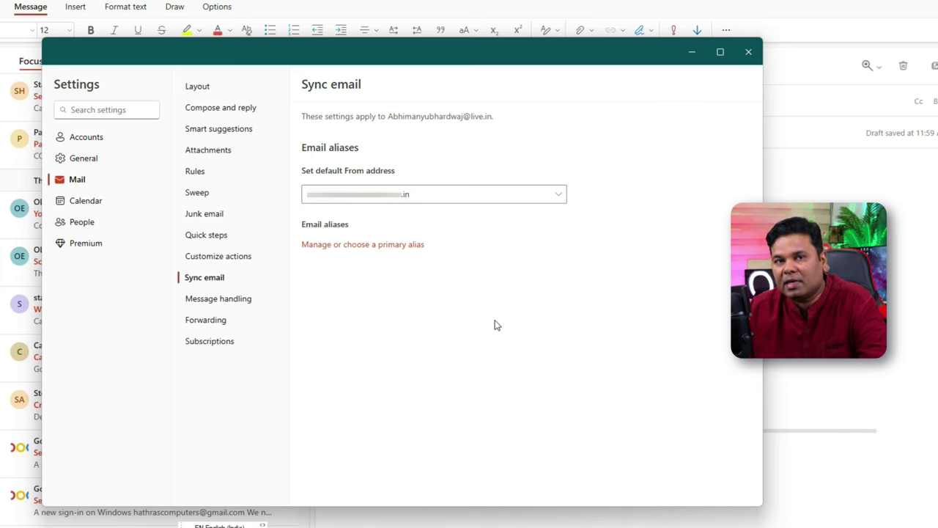
- Review the message handling settings, from emptying deleted items and marking as read through to translation
left_click(240, 303)
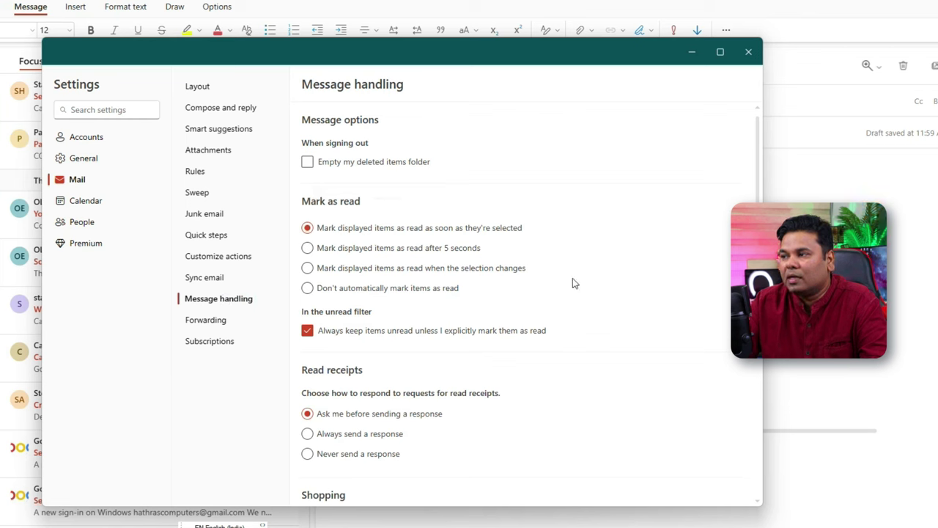
left_click(308, 163)
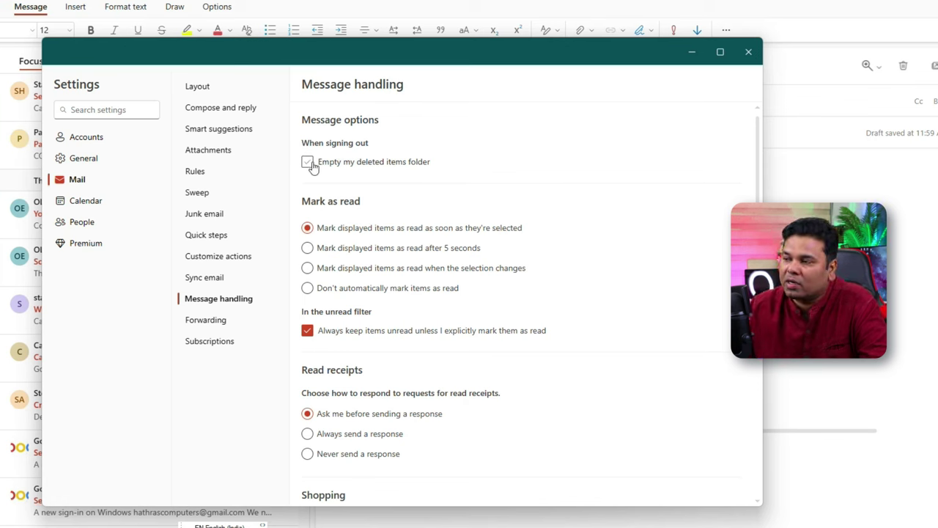
scroll(373, 189, "down", 6)
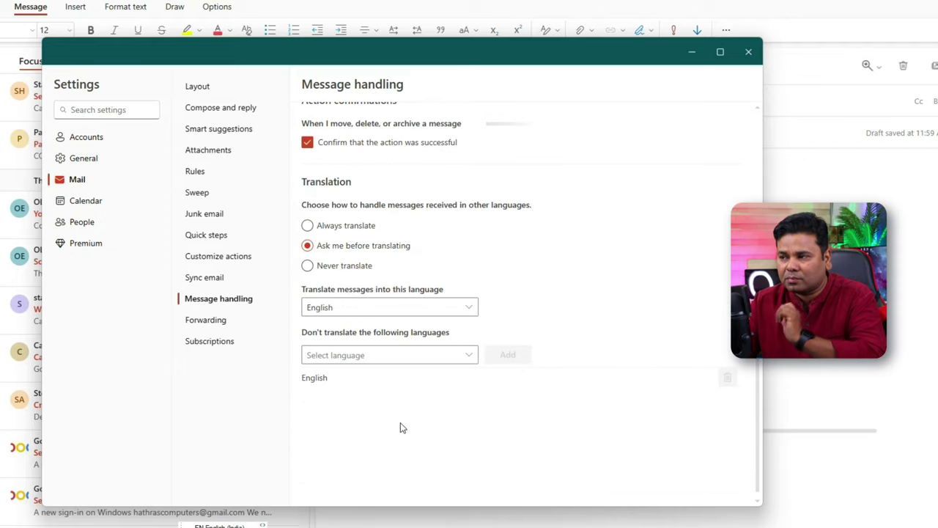
- Try enabling email forwarding with a copy of forwarded messages kept for the chosen account, and turn forwarding off again
left_click(229, 322)
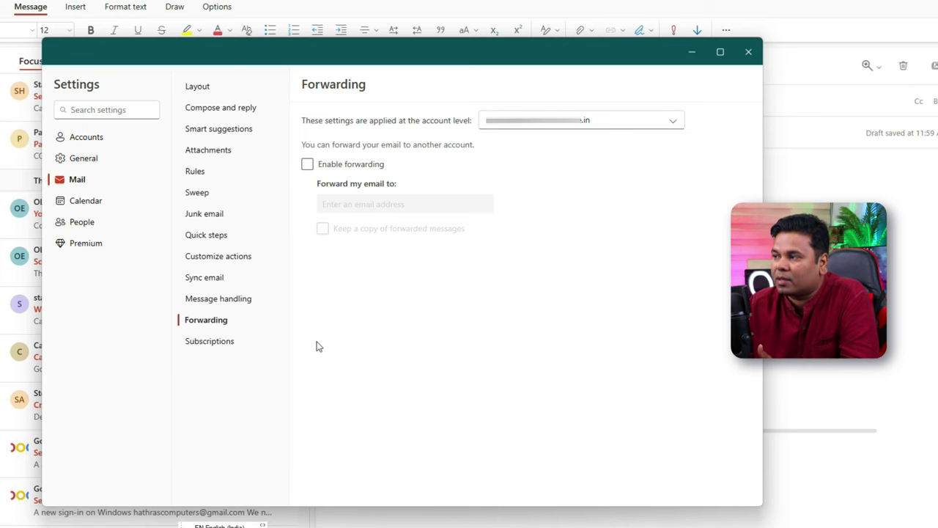
left_click(547, 125)
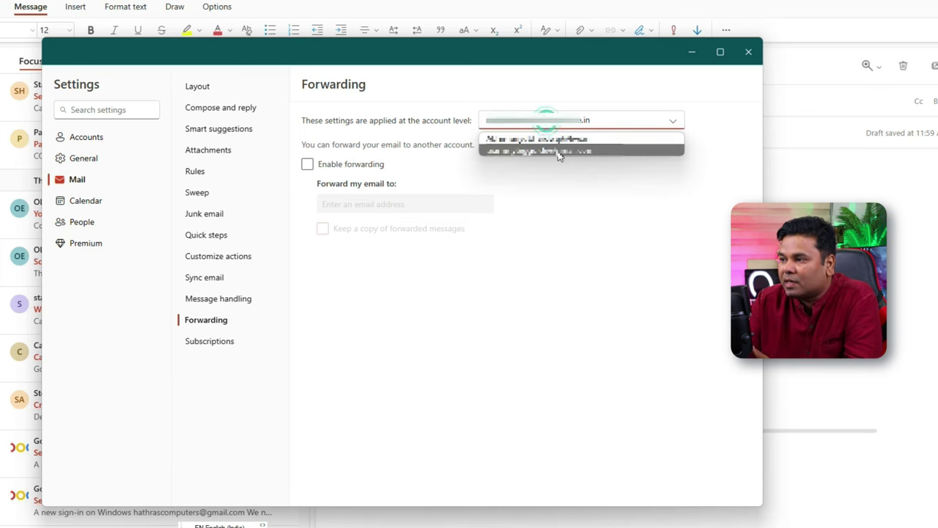
left_click(557, 150)
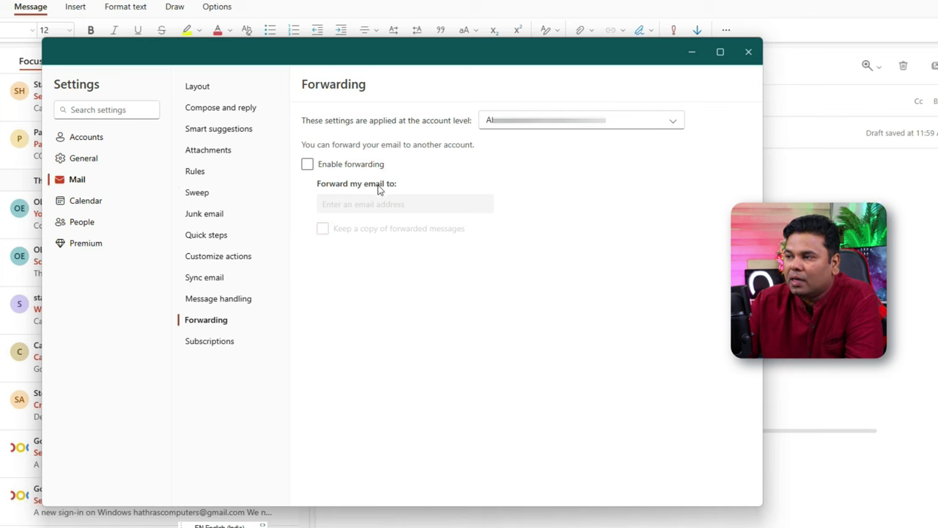
left_click(307, 167)
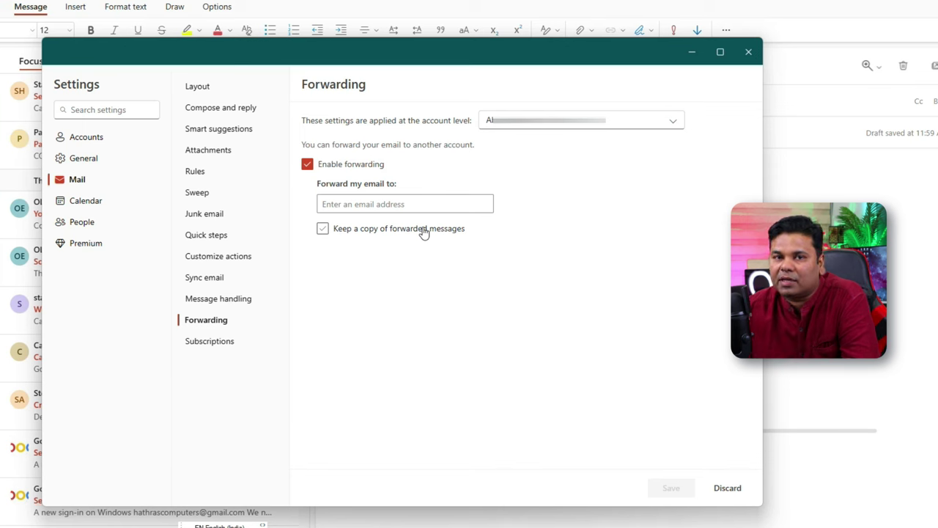
left_click(424, 230)
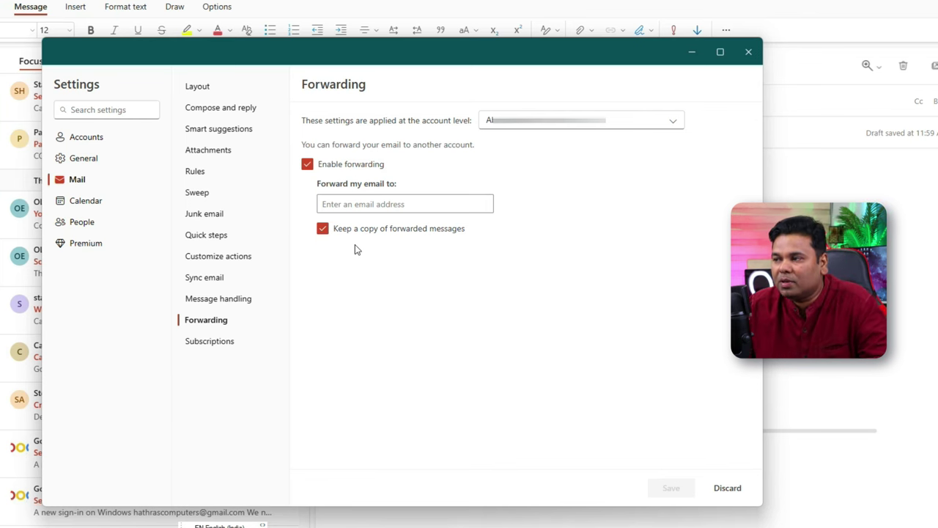
left_click(307, 165)
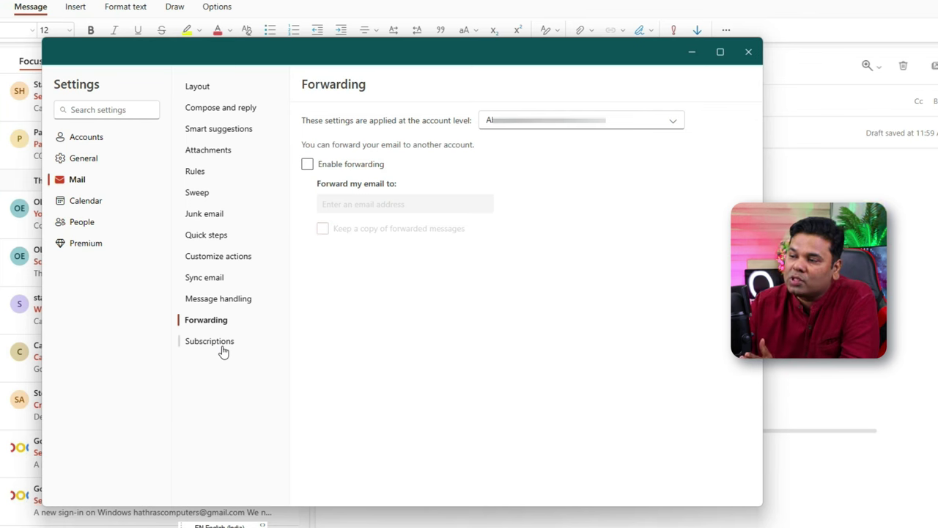
- Look through the list of current mailing subscriptions and their unsubscribe options
left_click(224, 351)
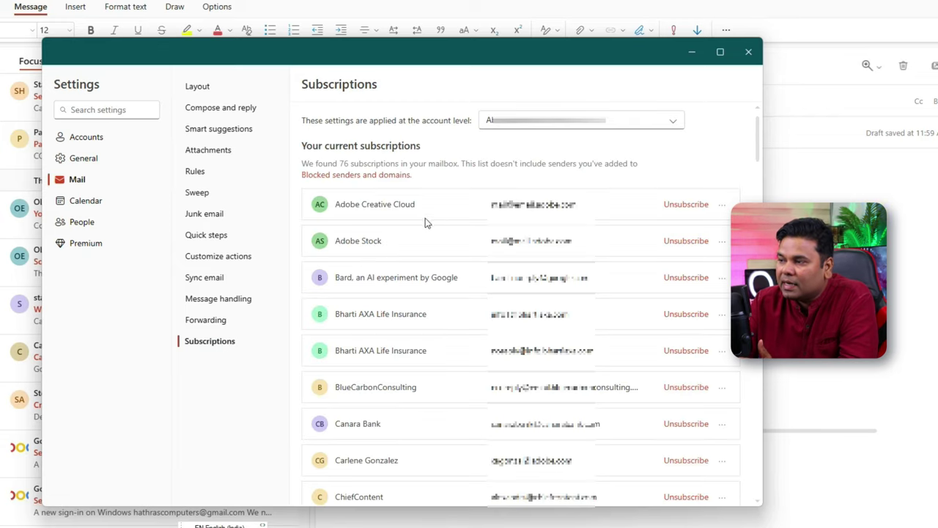
scroll(432, 249, "down", 10)
scroll(440, 415, "up", 6)
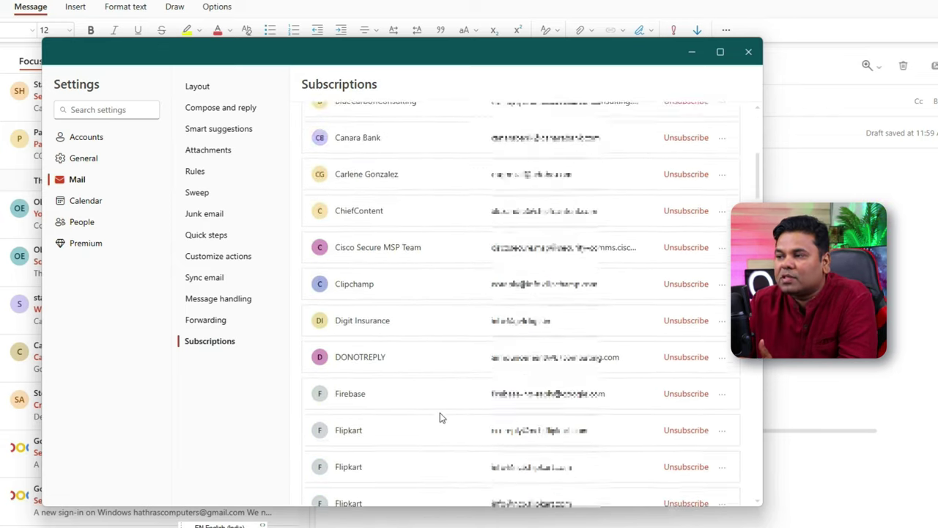
scroll(439, 418, "up", 5)
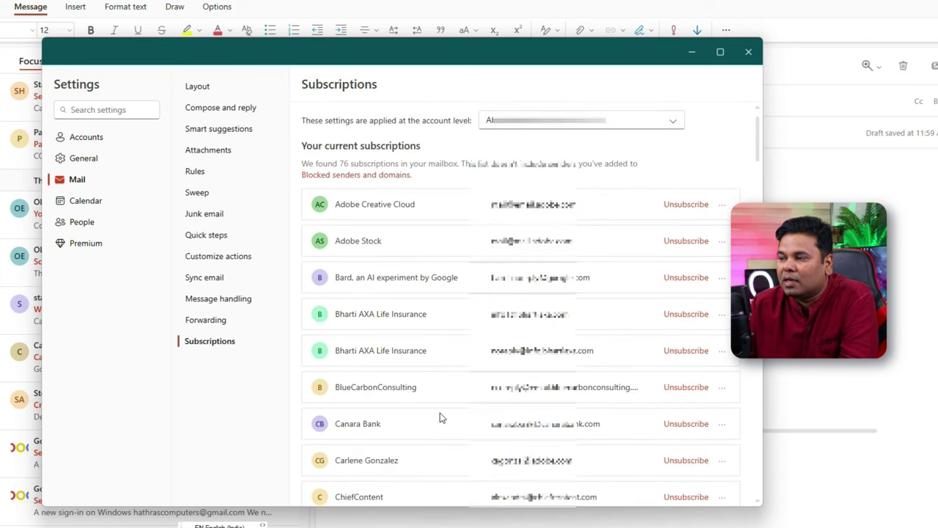
scroll(448, 416, "down", 2)
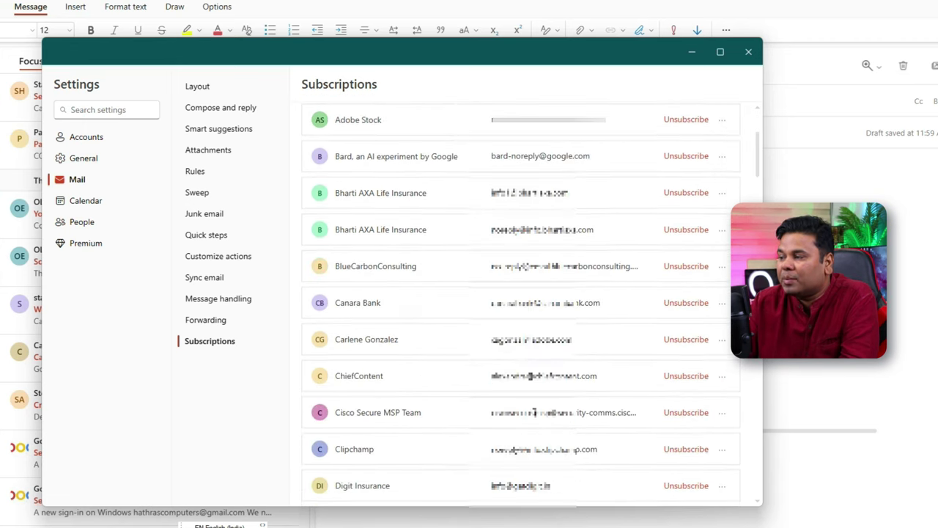
scroll(701, 314, "up", 2)
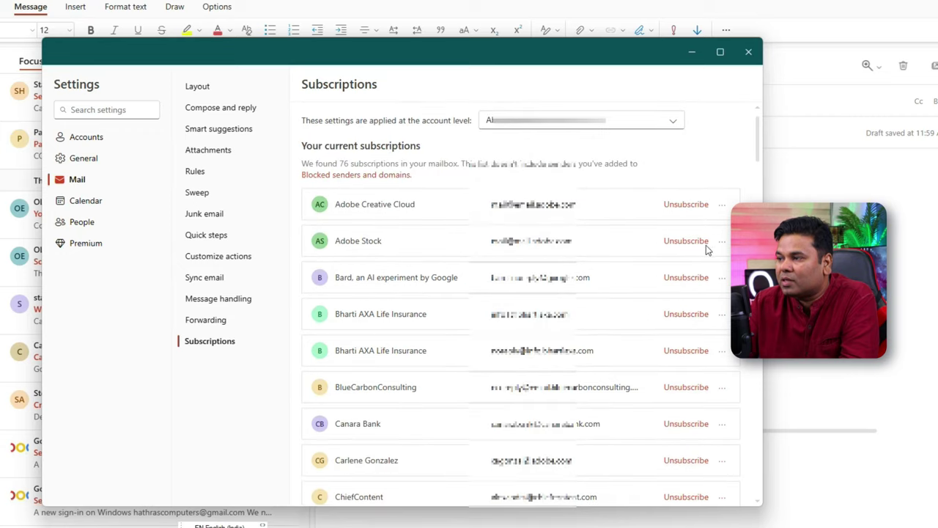
scroll(695, 241, "down", 10)
scroll(695, 241, "up", 1)
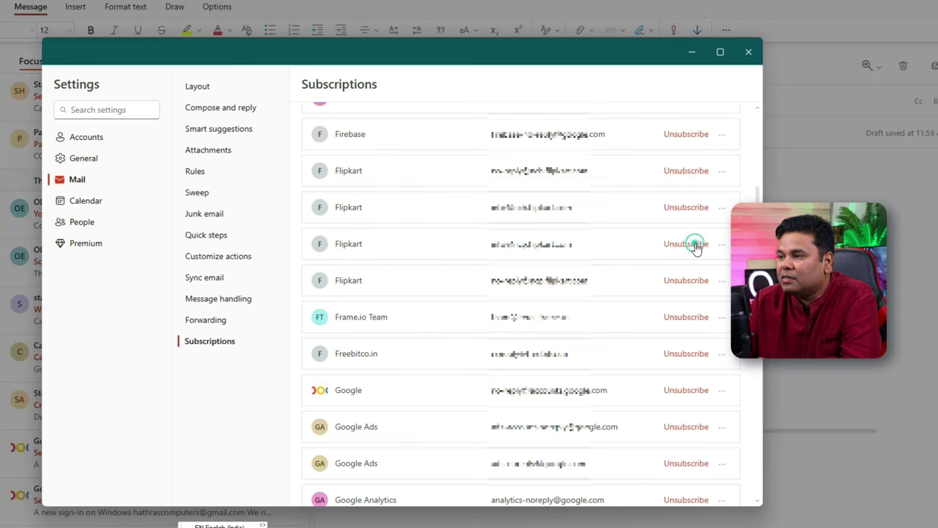
- Try to unsubscribe from the Flipkart subscriptions in the list
left_click(686, 246)
left_click(688, 246)
left_click(688, 246)
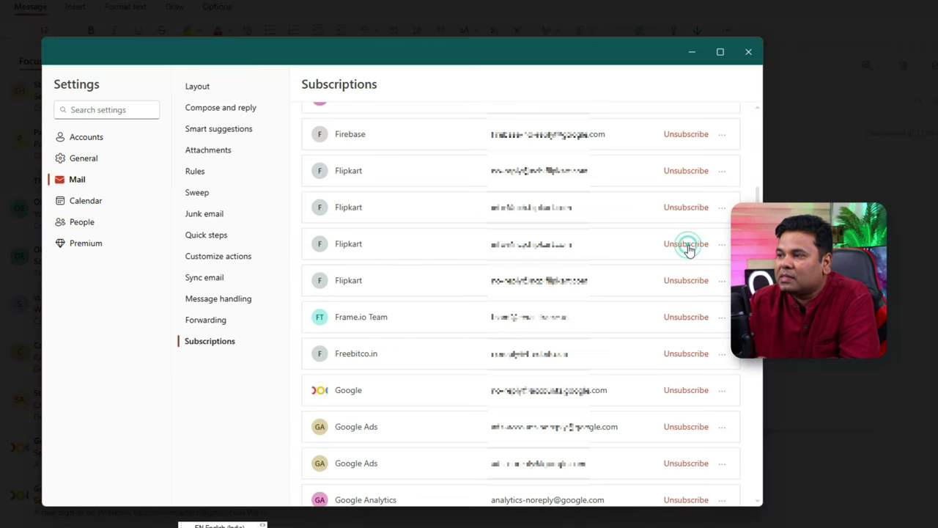
left_click(687, 245)
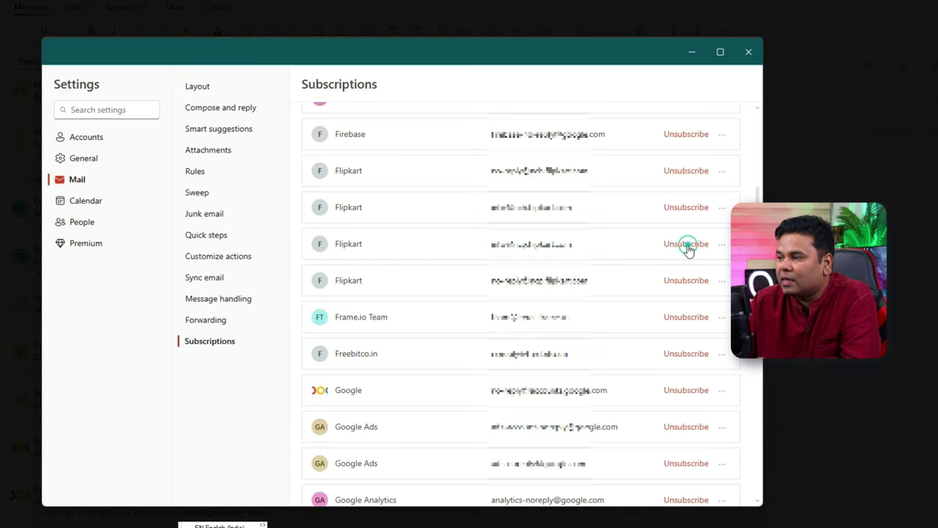
left_click(687, 279)
scroll(613, 311, "down", 10)
scroll(653, 318, "up", 15)
left_click(723, 204)
left_click(705, 156)
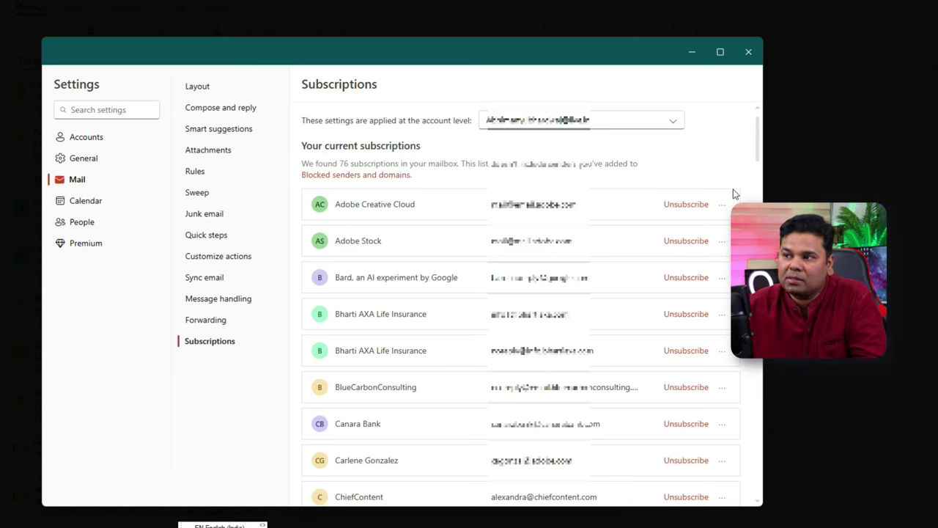
- Close the settings window and cancel the pending request to unsubscribe from Flipkart
left_click(750, 51)
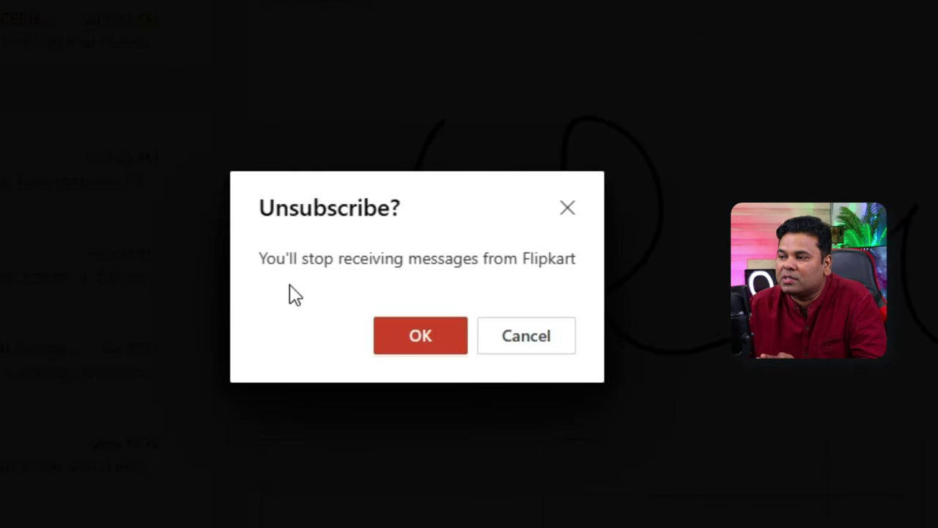
left_click(408, 344)
left_click(561, 348)
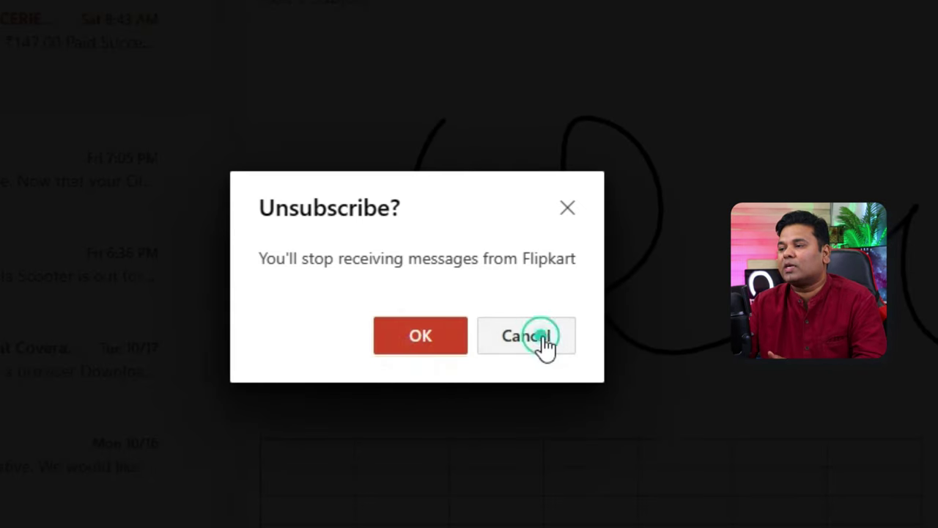